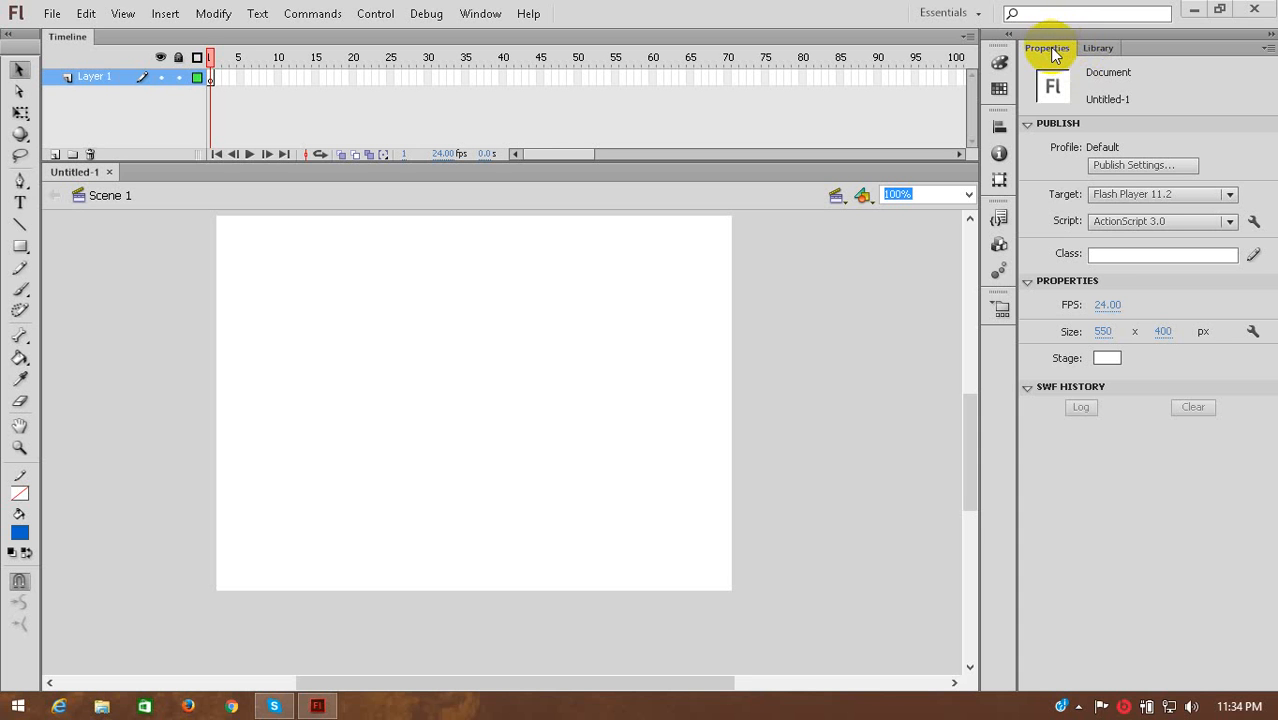
Reorder the docked panels so that Properties comes after Library.
mouse_move(1049, 47)
mouse_down()
mouse_move(976, 117)
mouse_move(901, 131)
mouse_move(1073, 55)
mouse_up()
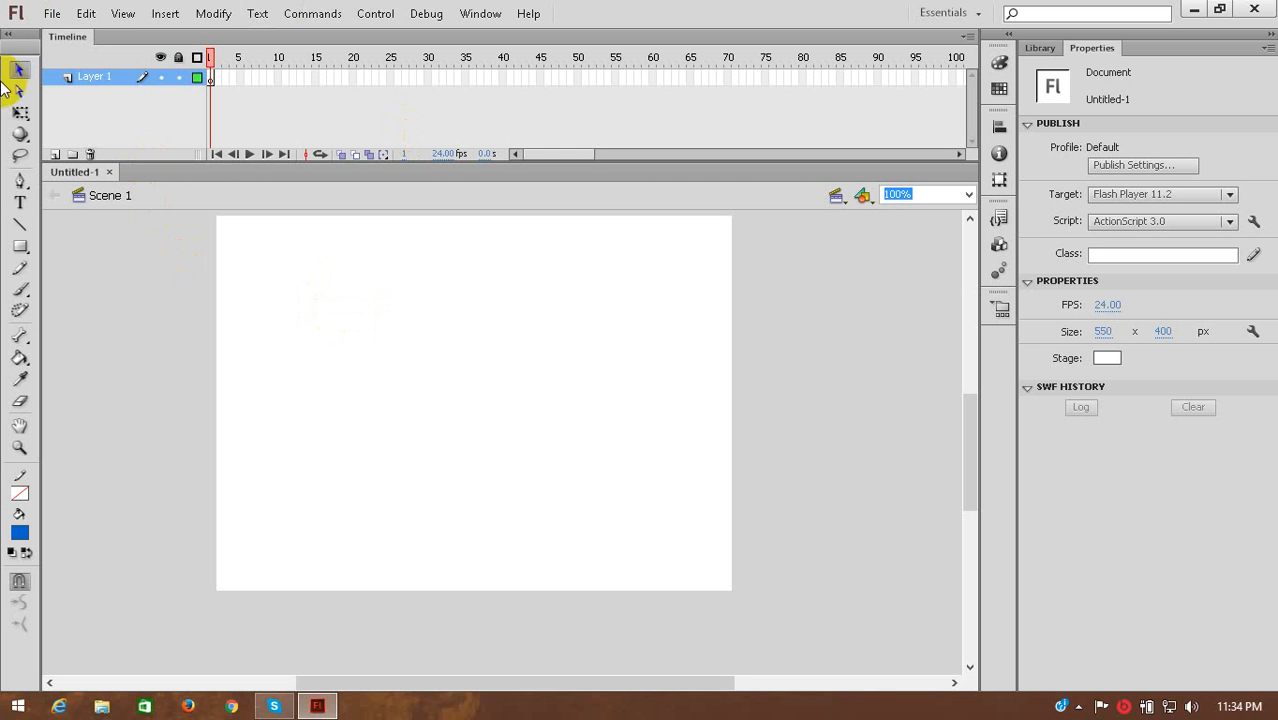
Undock the Tools panel, reshape it into a single column, and dock it back at the window's edge.
drag(27, 38, 100, 80)
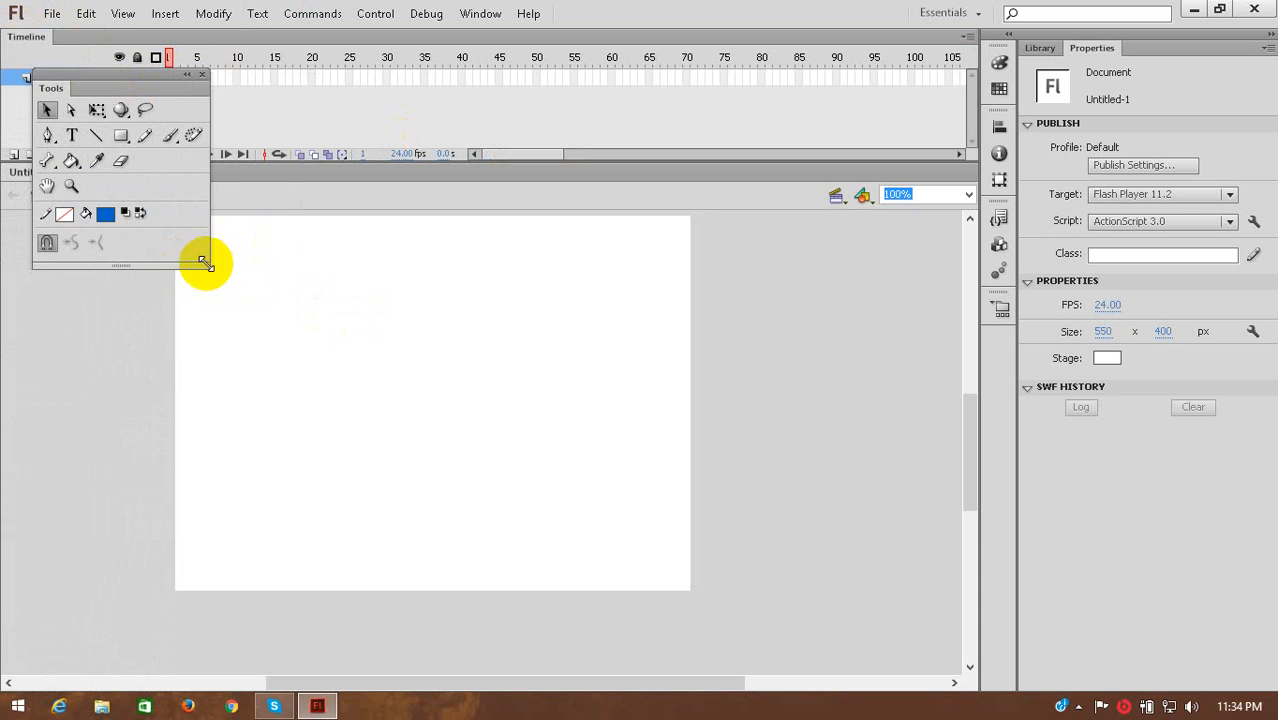
drag(205, 268, 83, 645)
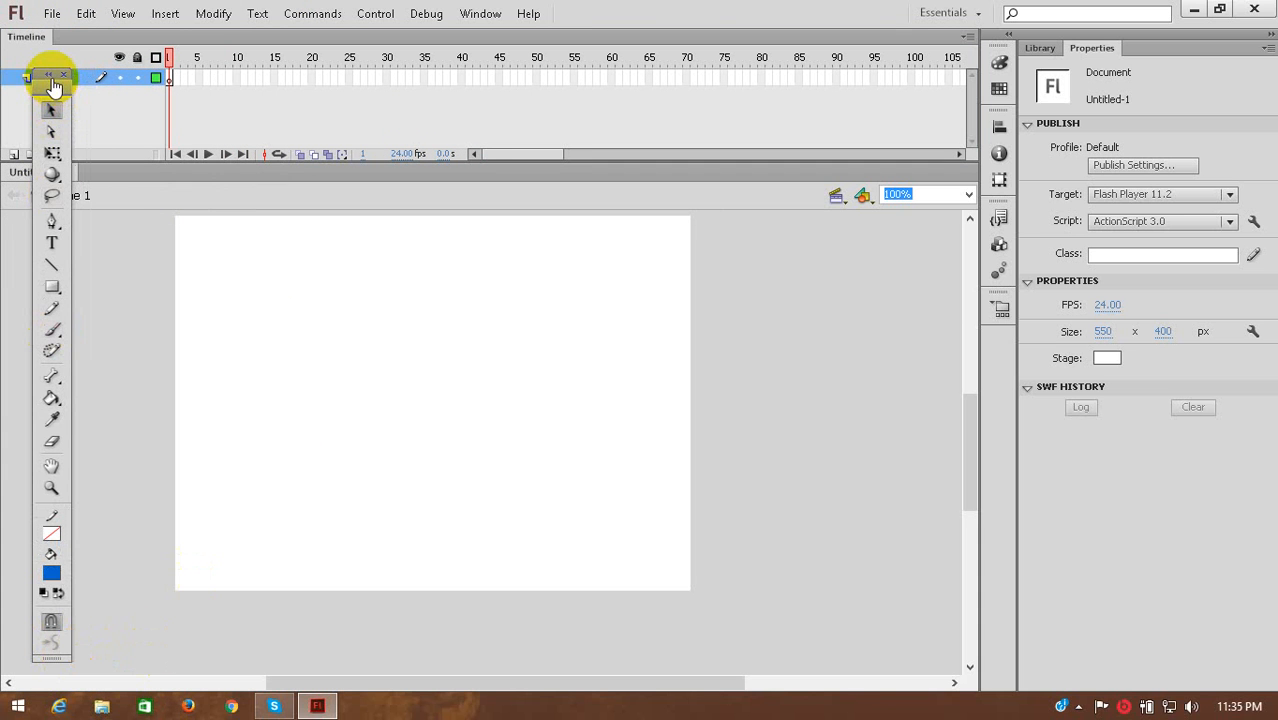
drag(60, 87, 17, 77)
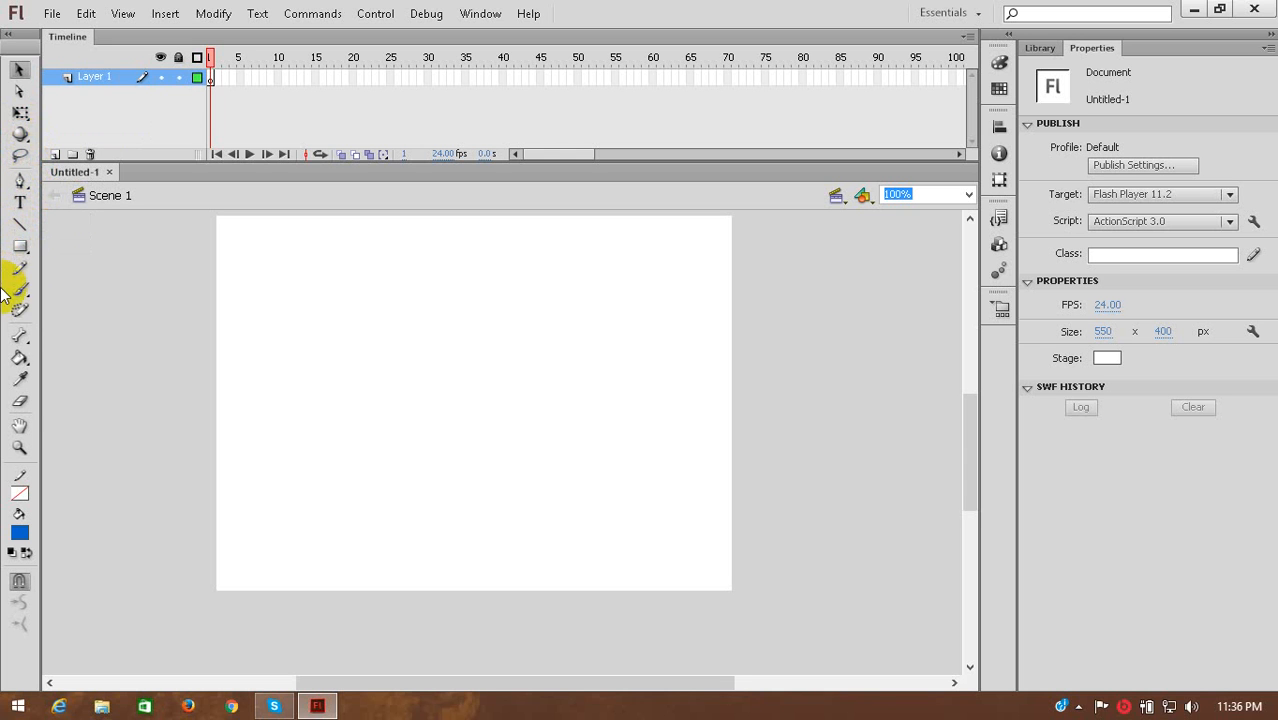
click(20, 72)
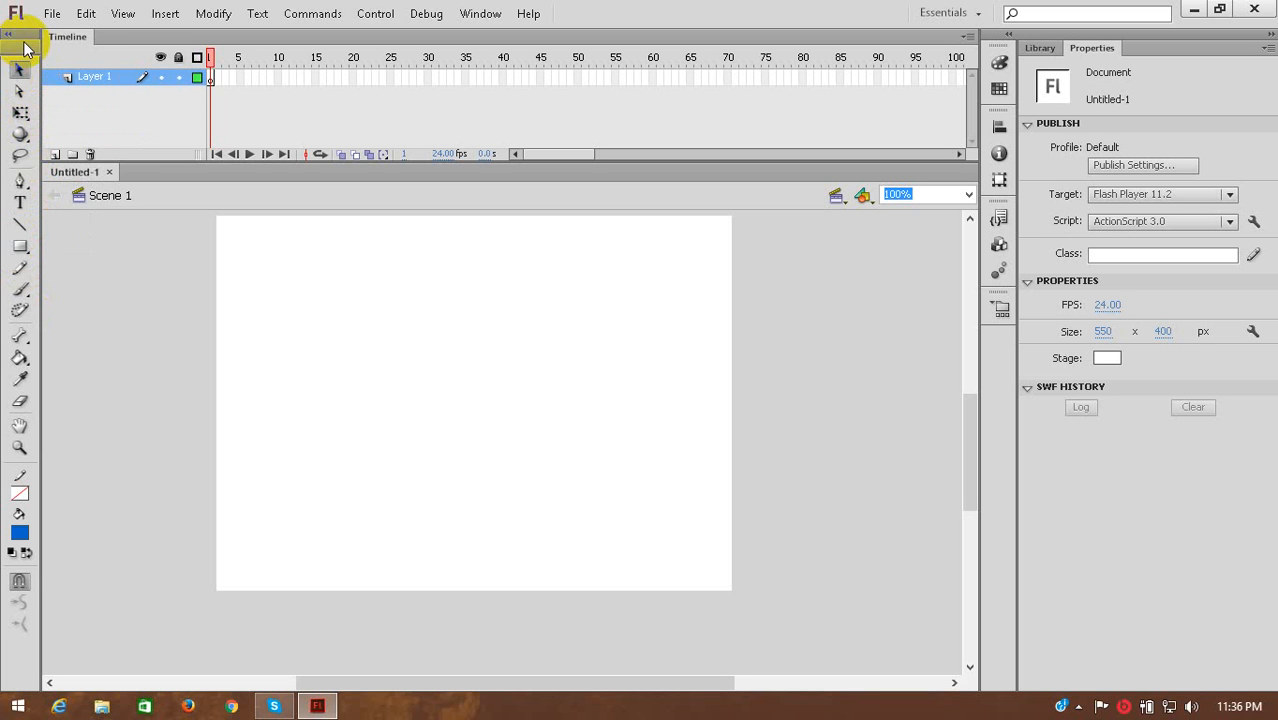
click(26, 116)
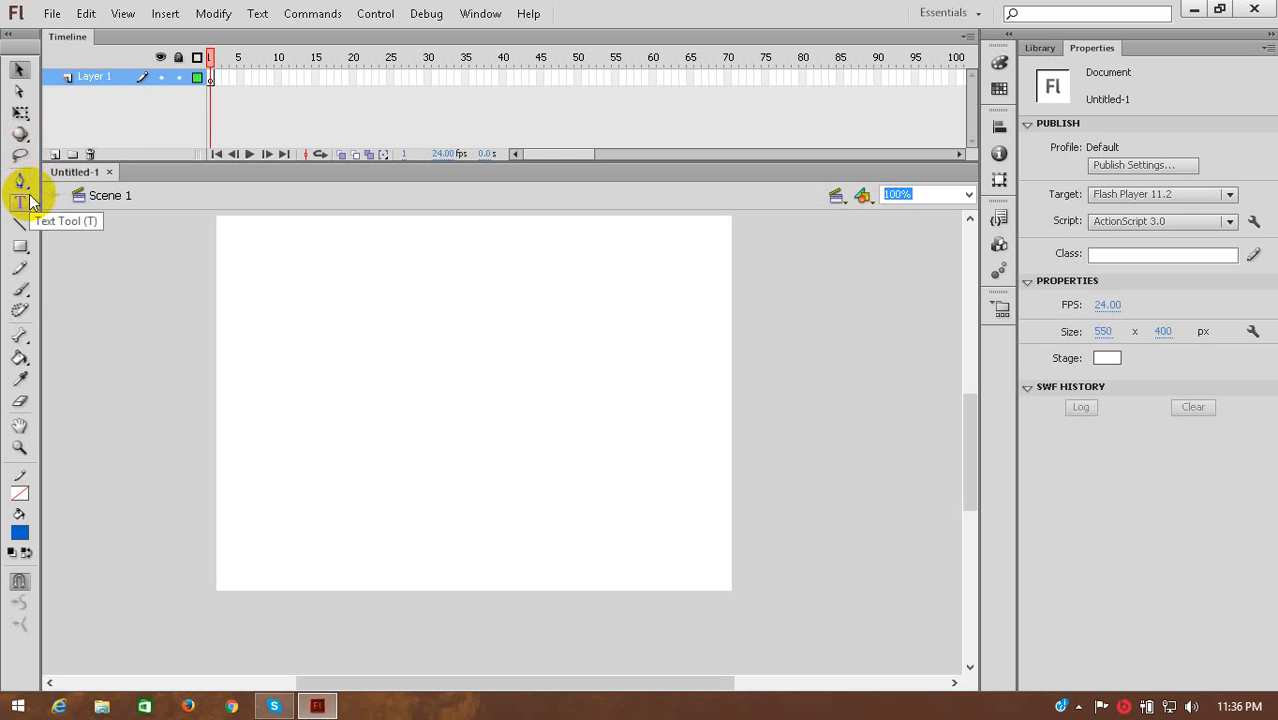
click(20, 244)
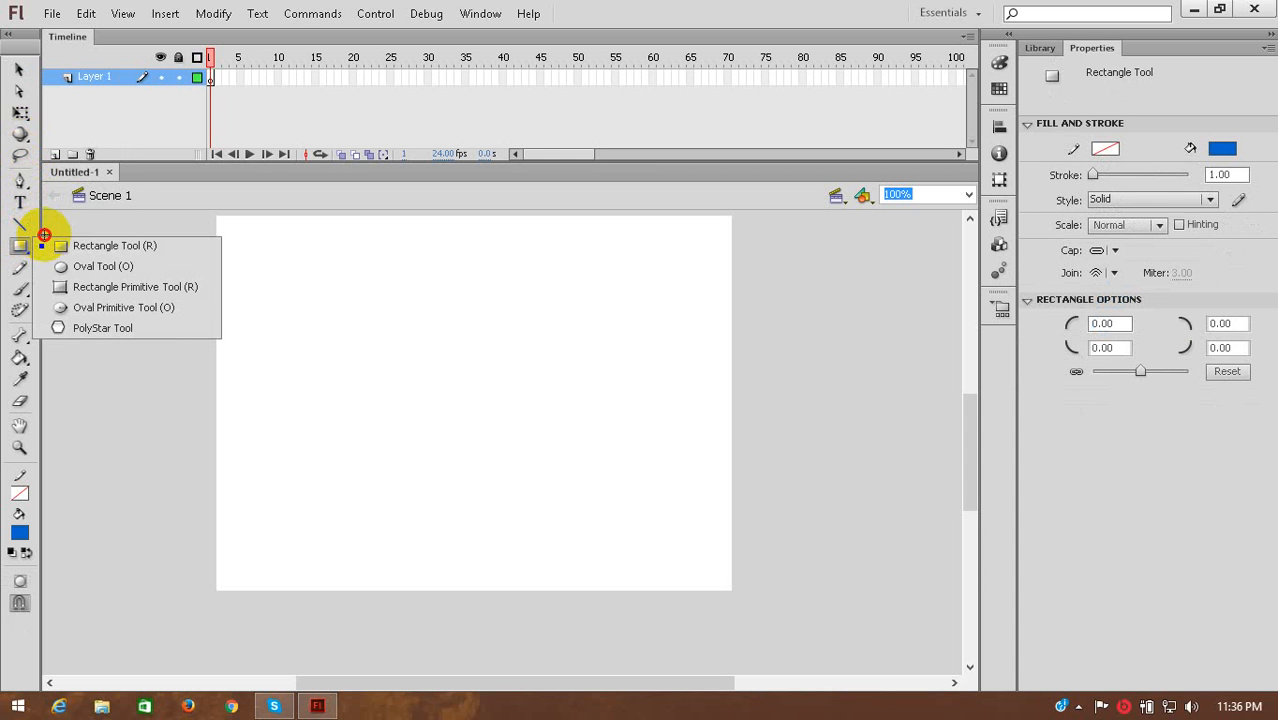
drag(44, 235, 163, 333)
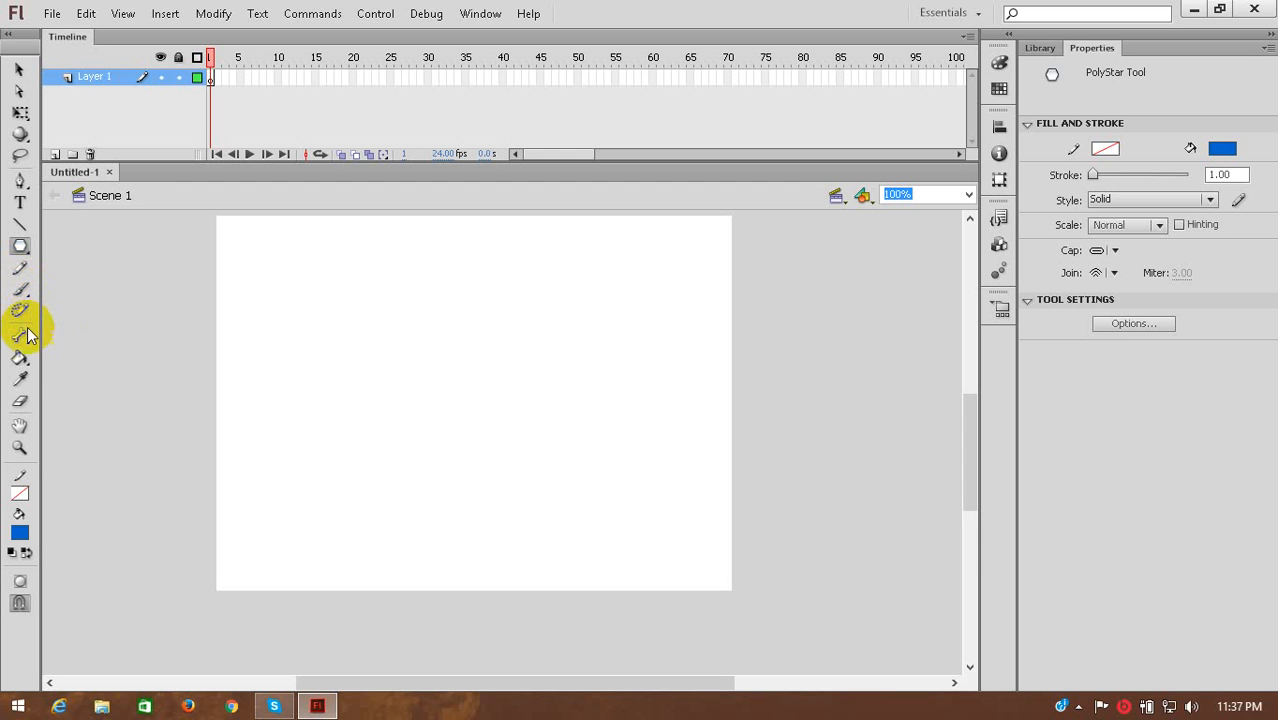
click(22, 360)
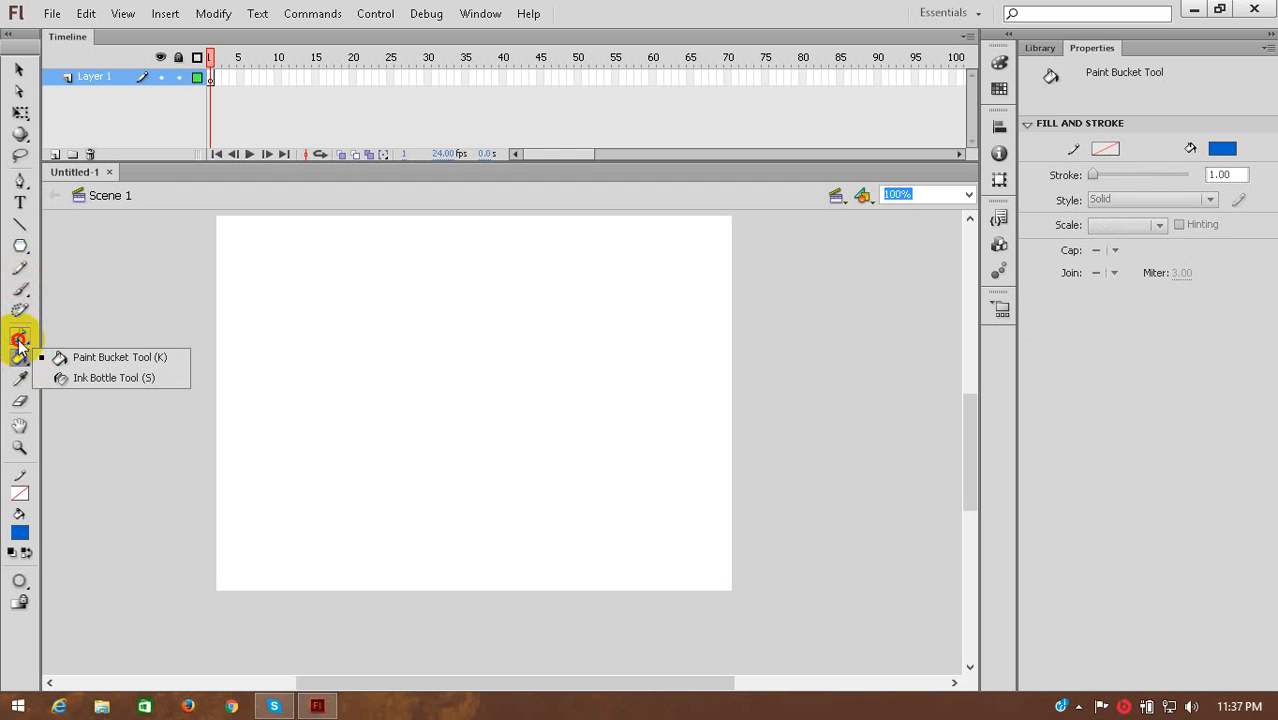
click(20, 338)
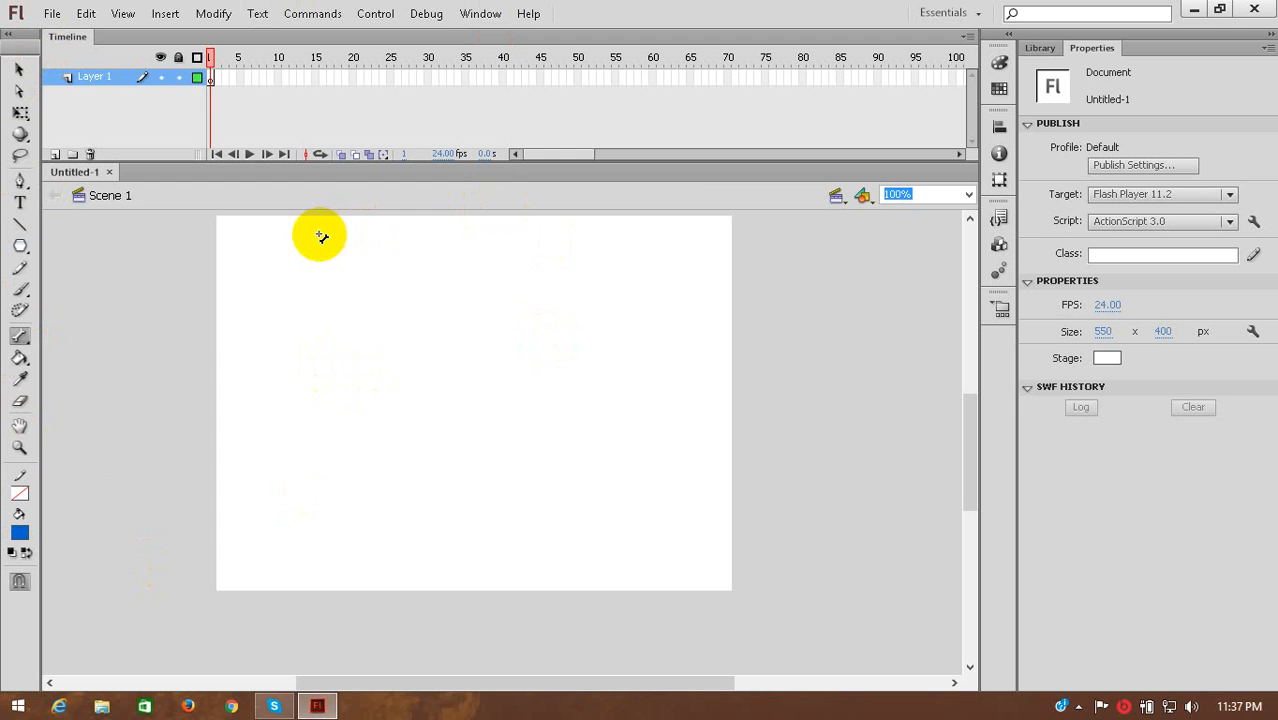
click(20, 72)
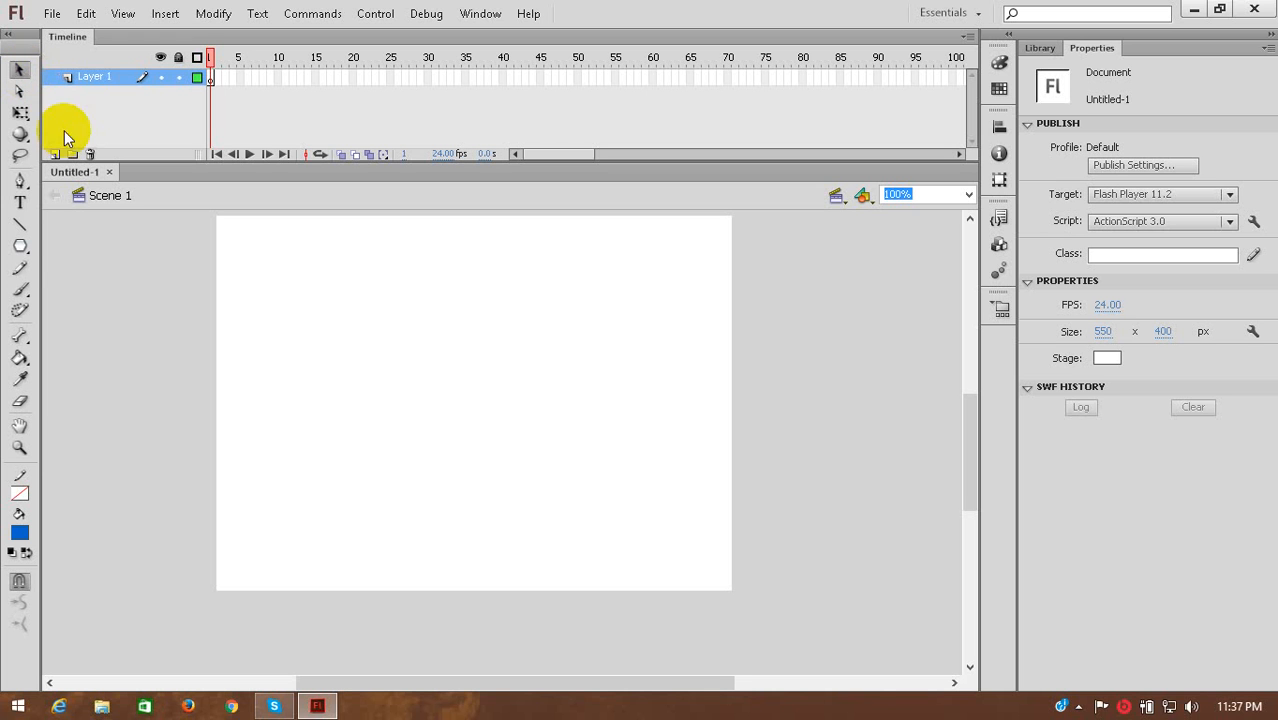
Draw three blue rectangles without a stroke on the stage, about 109 × 92, 168 × 153 and 137 × 169 px.
click(21, 245)
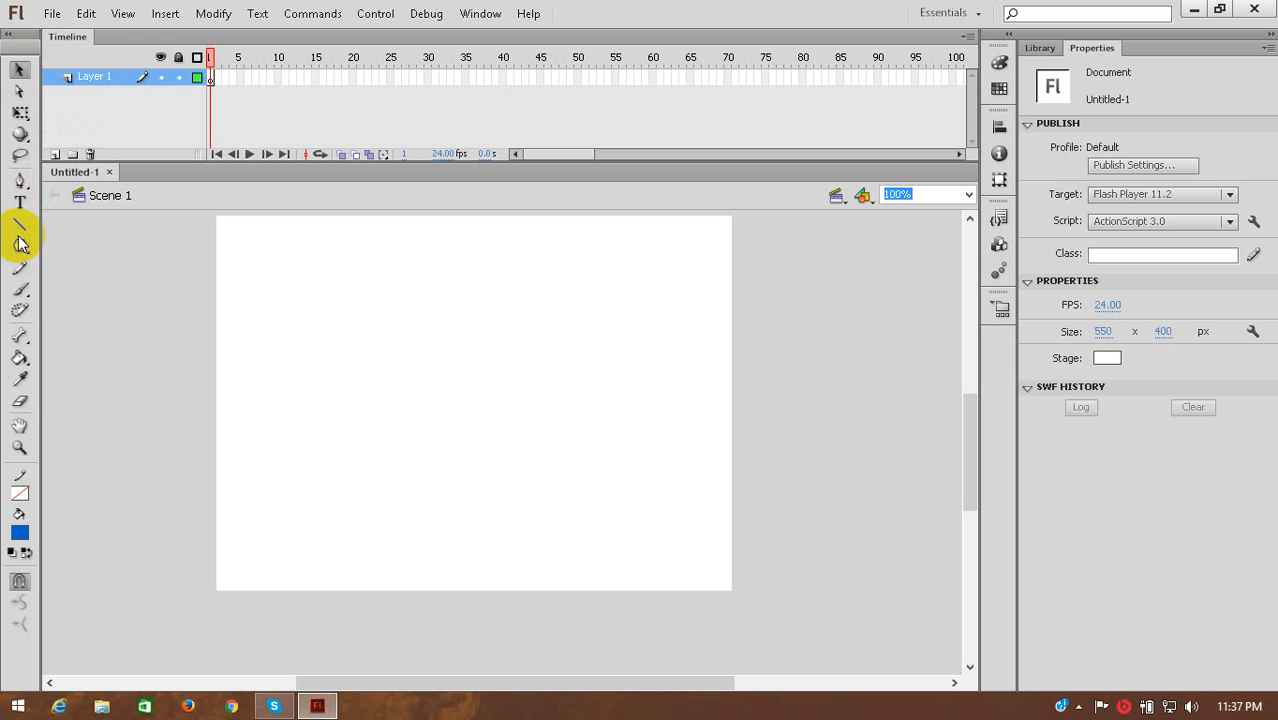
drag(21, 245, 146, 255)
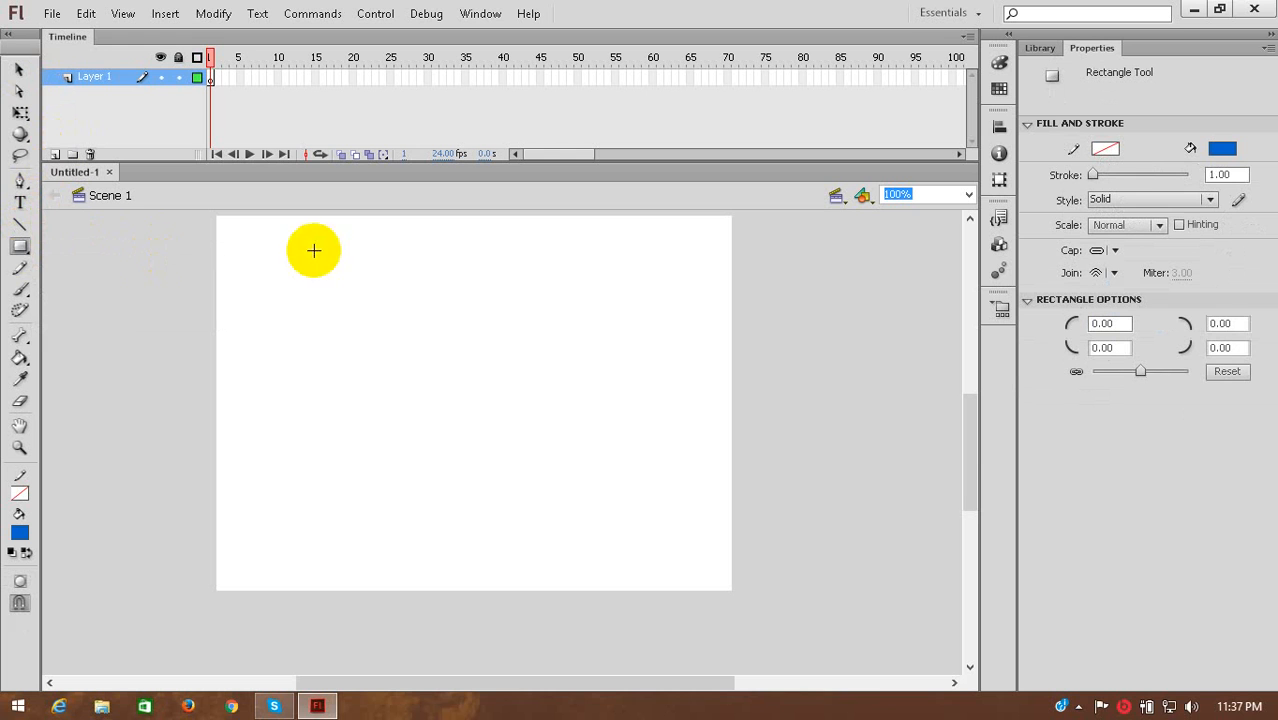
drag(257, 260, 360, 345)
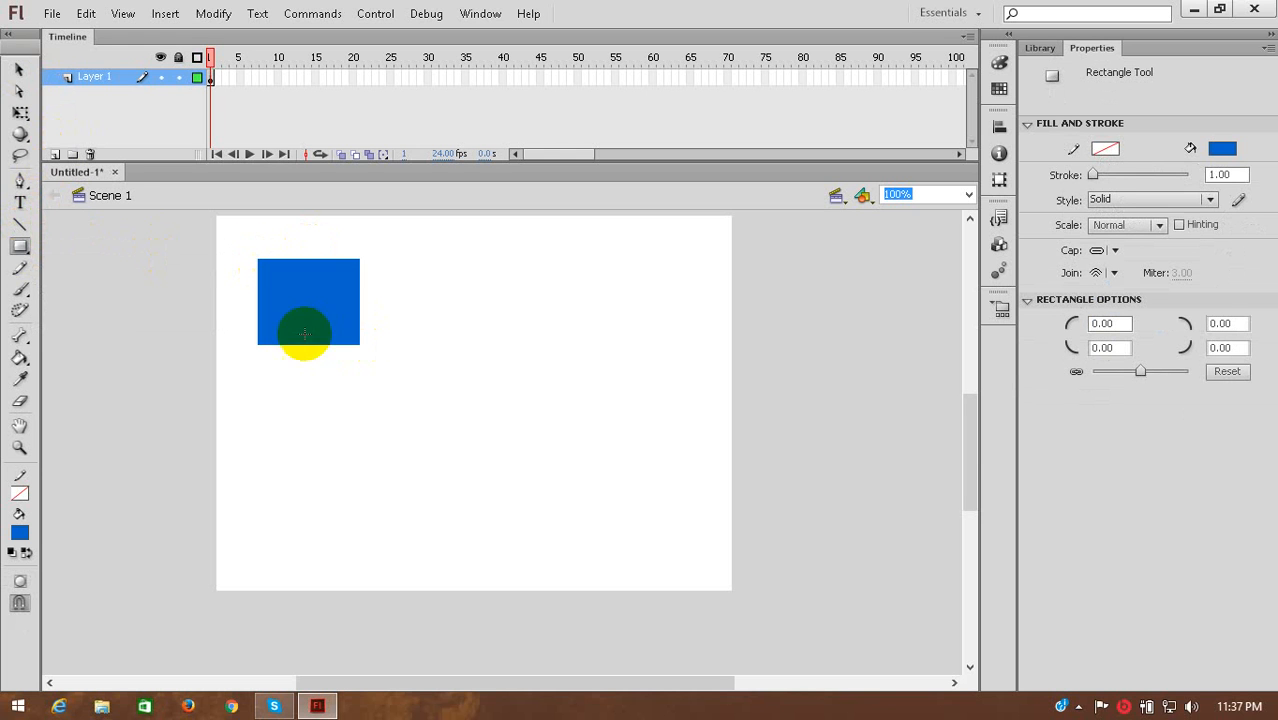
click(20, 248)
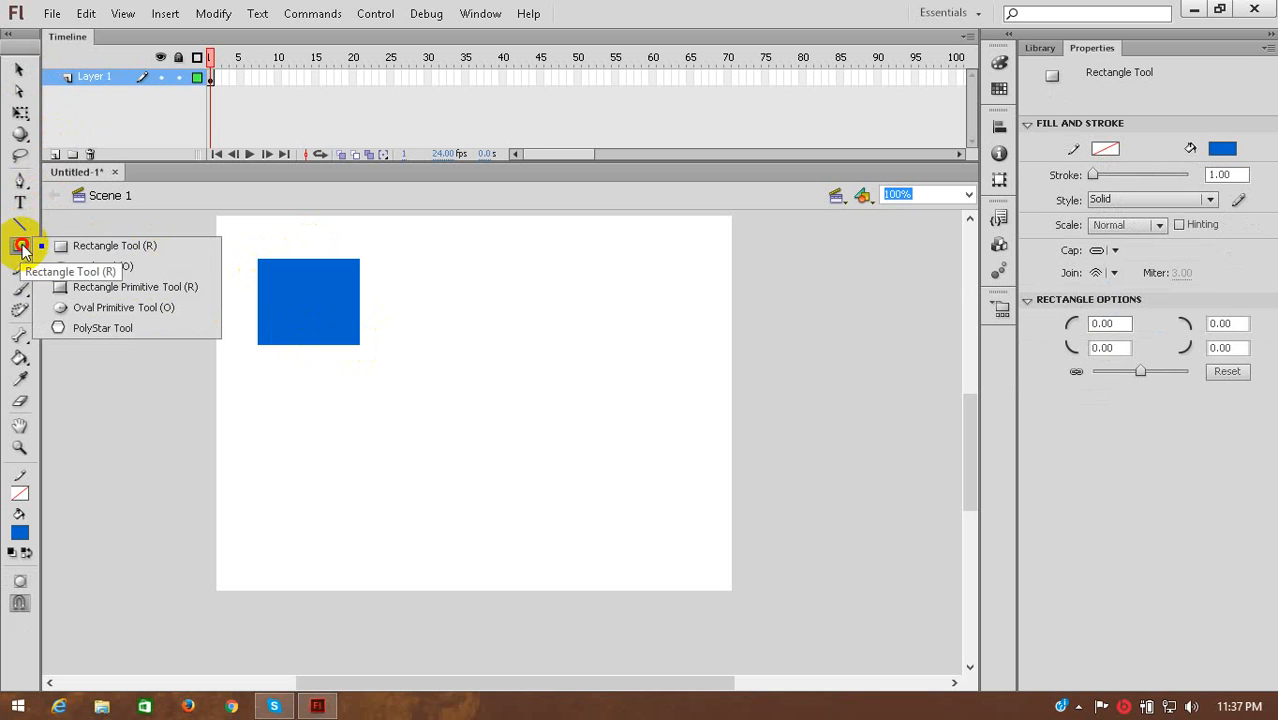
click(92, 250)
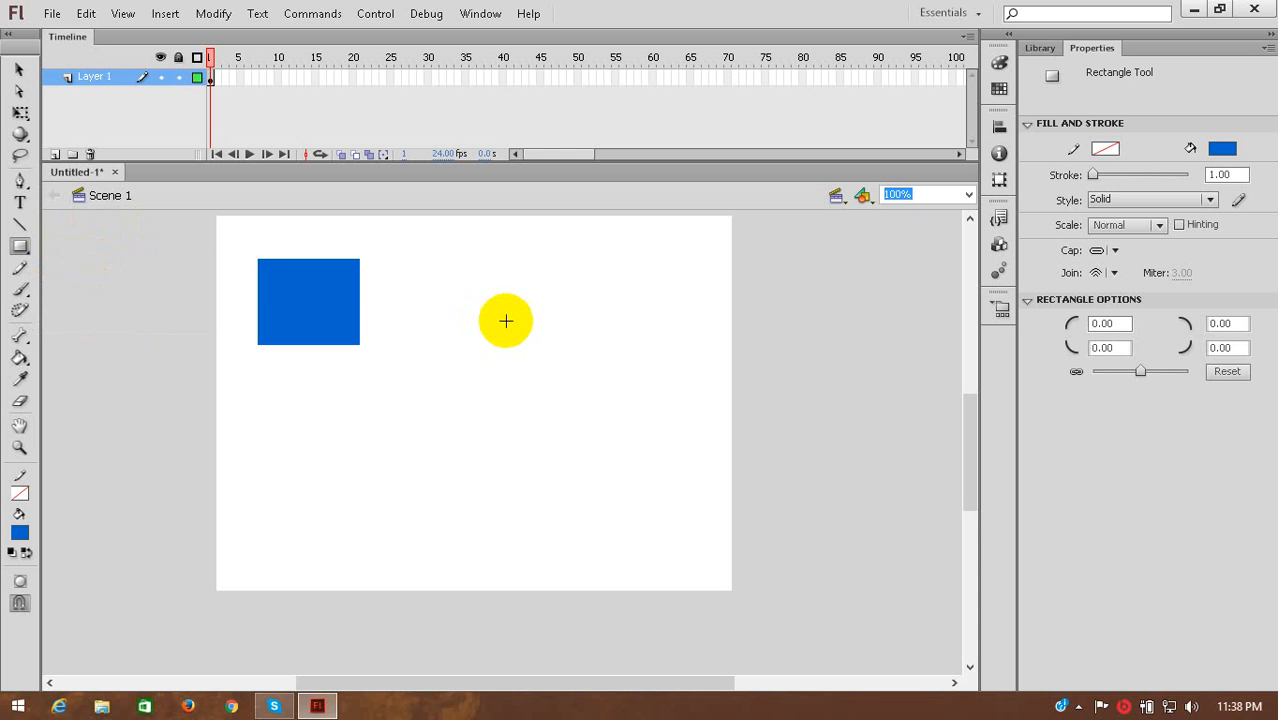
drag(393, 284, 549, 426)
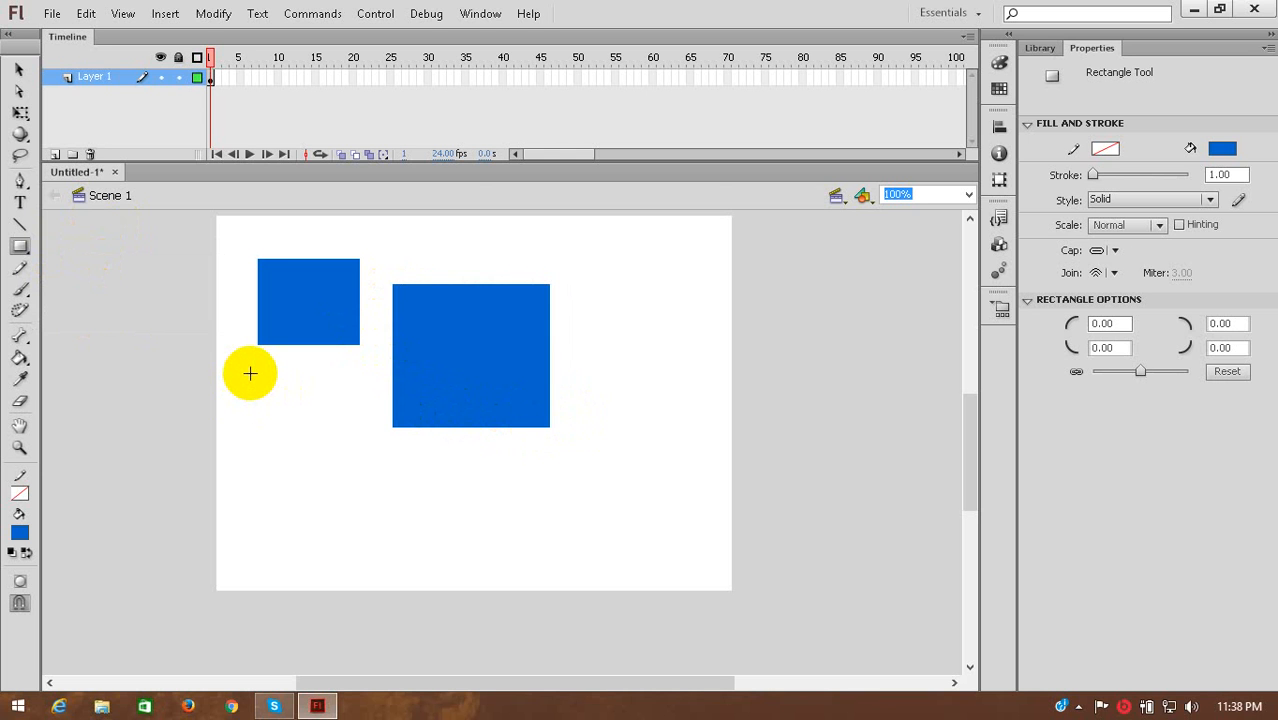
drag(250, 373, 376, 530)
Move the widest rectangle to about X 344, Y 27, the lower one to about X 144, Y 168, and the smallest to X 45, Y 46.
click(18, 69)
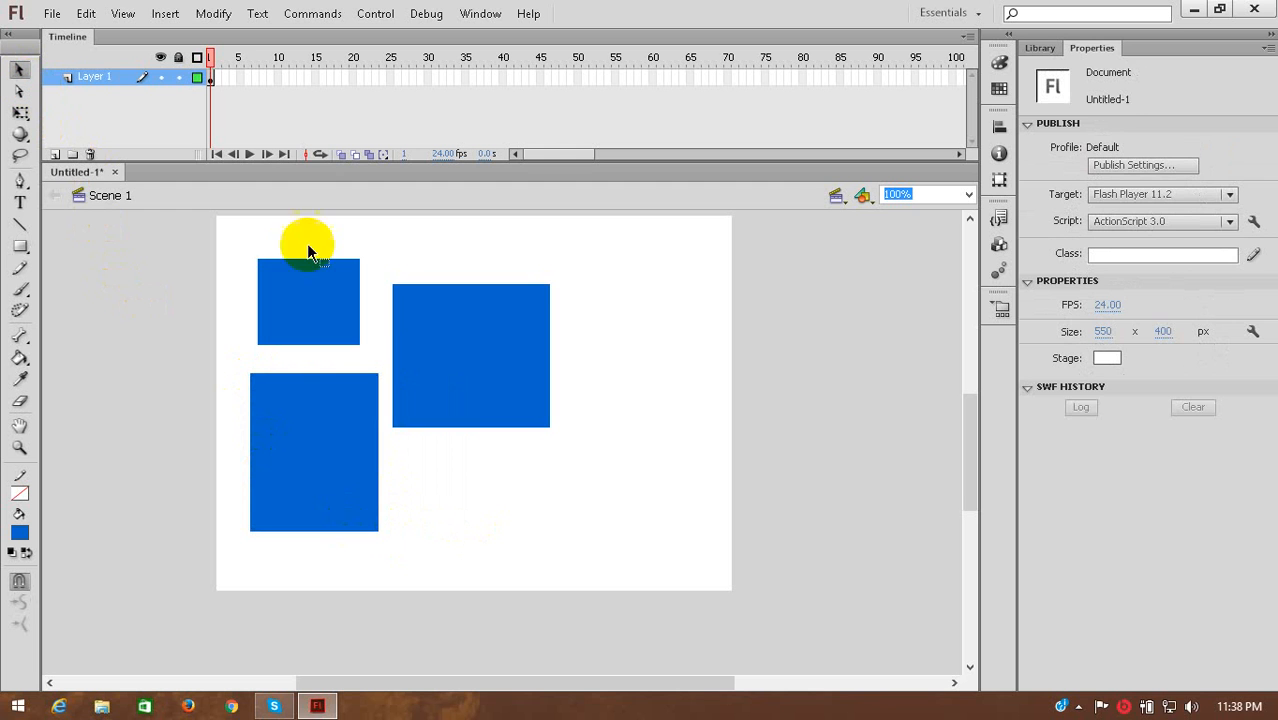
drag(485, 345, 636, 305)
drag(297, 462, 398, 462)
drag(290, 290, 310, 312)
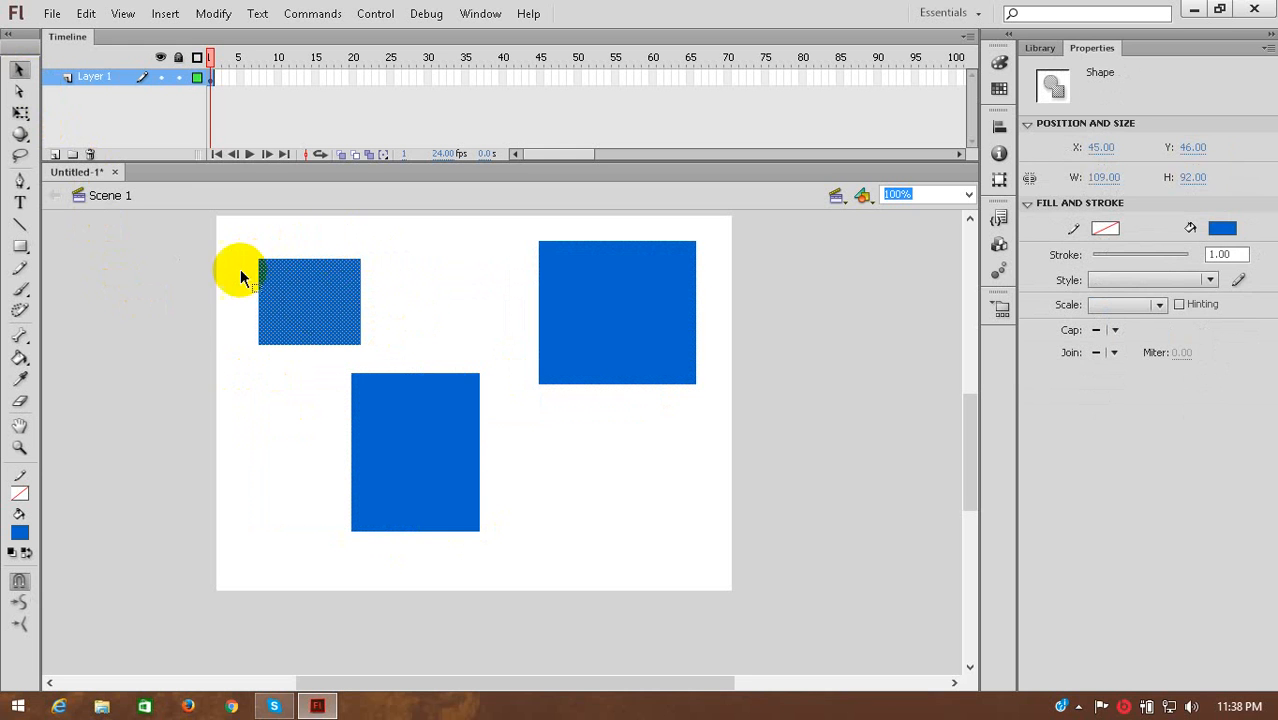
Move the tall lower rectangle up between the other two, to about X 182, Y 11.
click(427, 383)
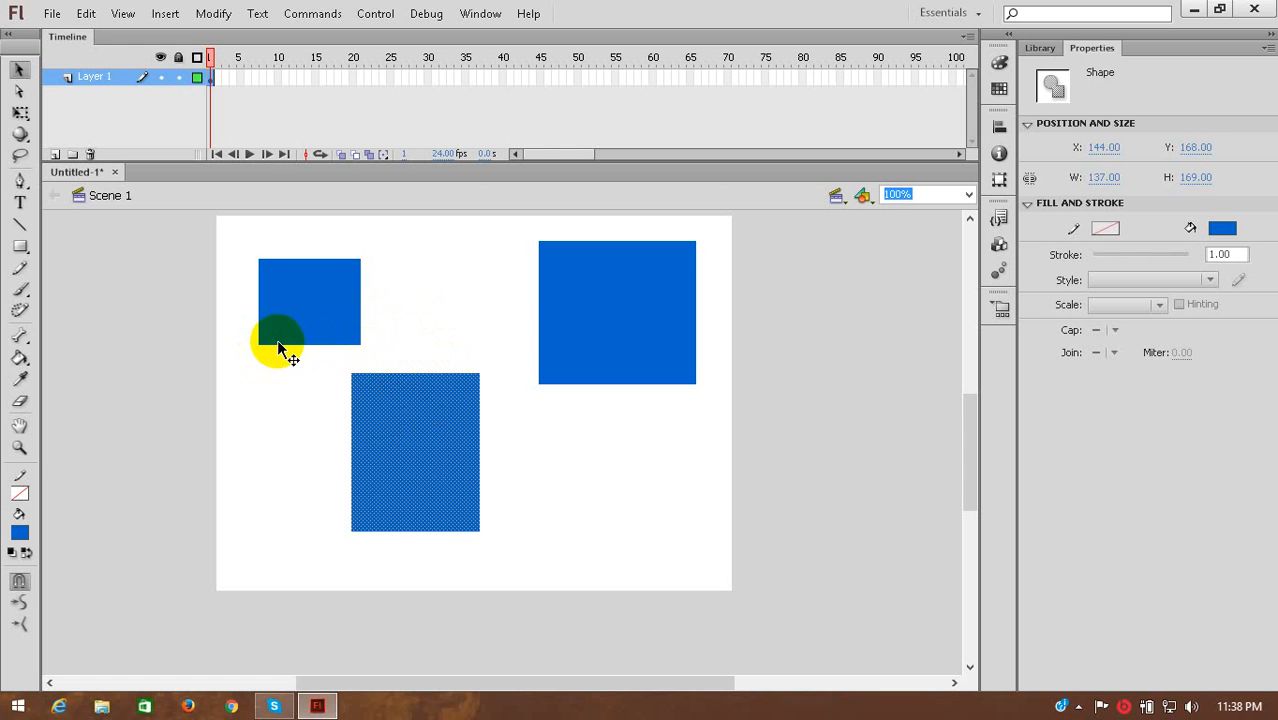
click(277, 350)
click(562, 286)
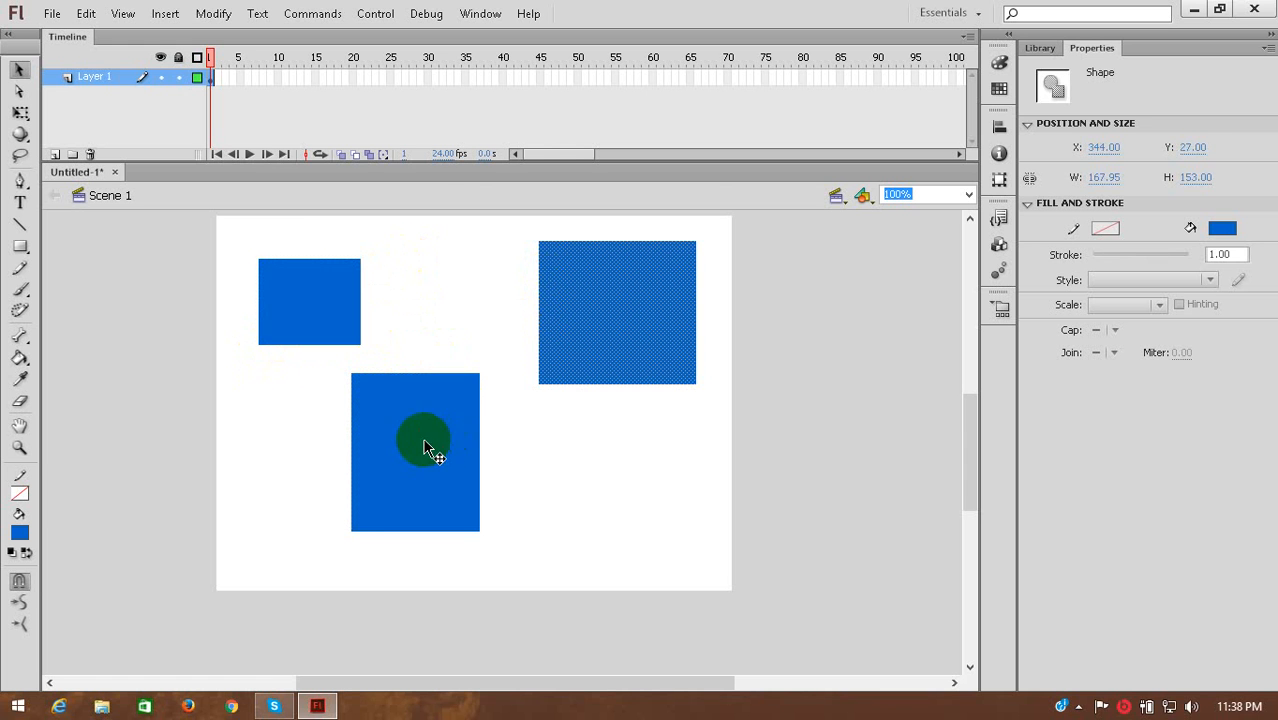
click(425, 440)
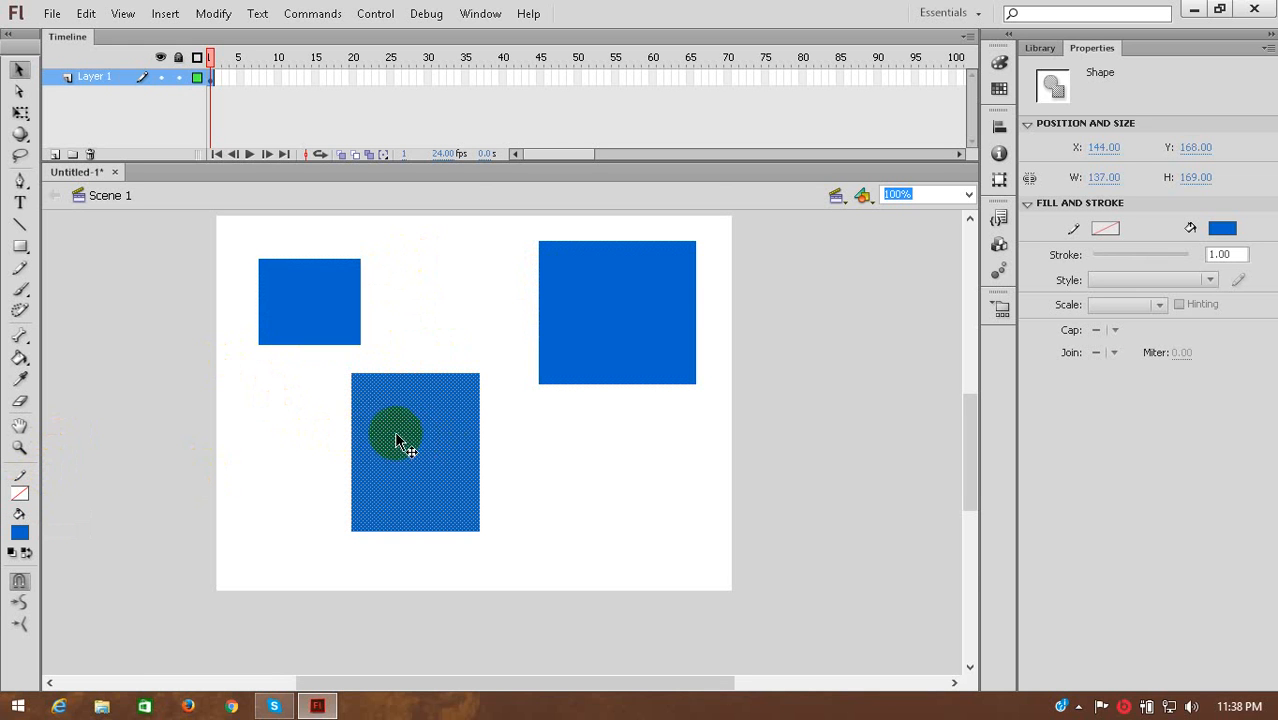
drag(391, 428, 438, 314)
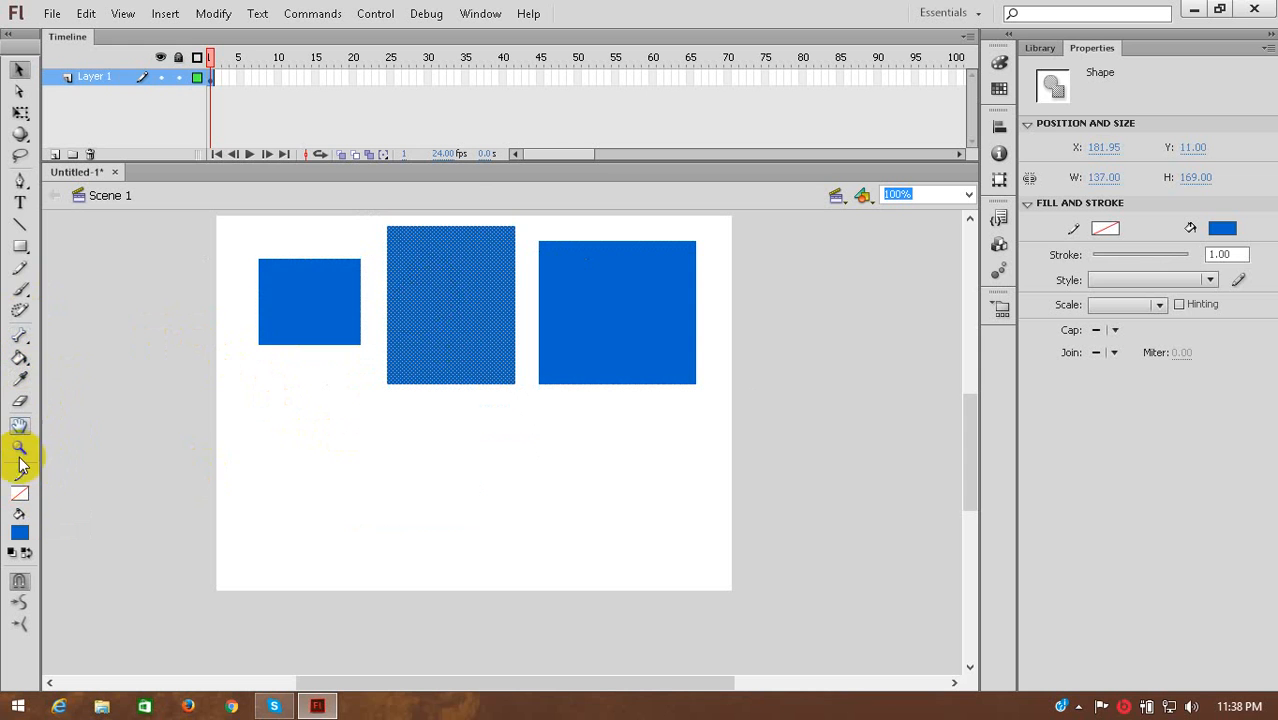
Set the stroke colour to red and draw a wide blue rectangle with that outline in the stage's lower left area.
click(21, 491)
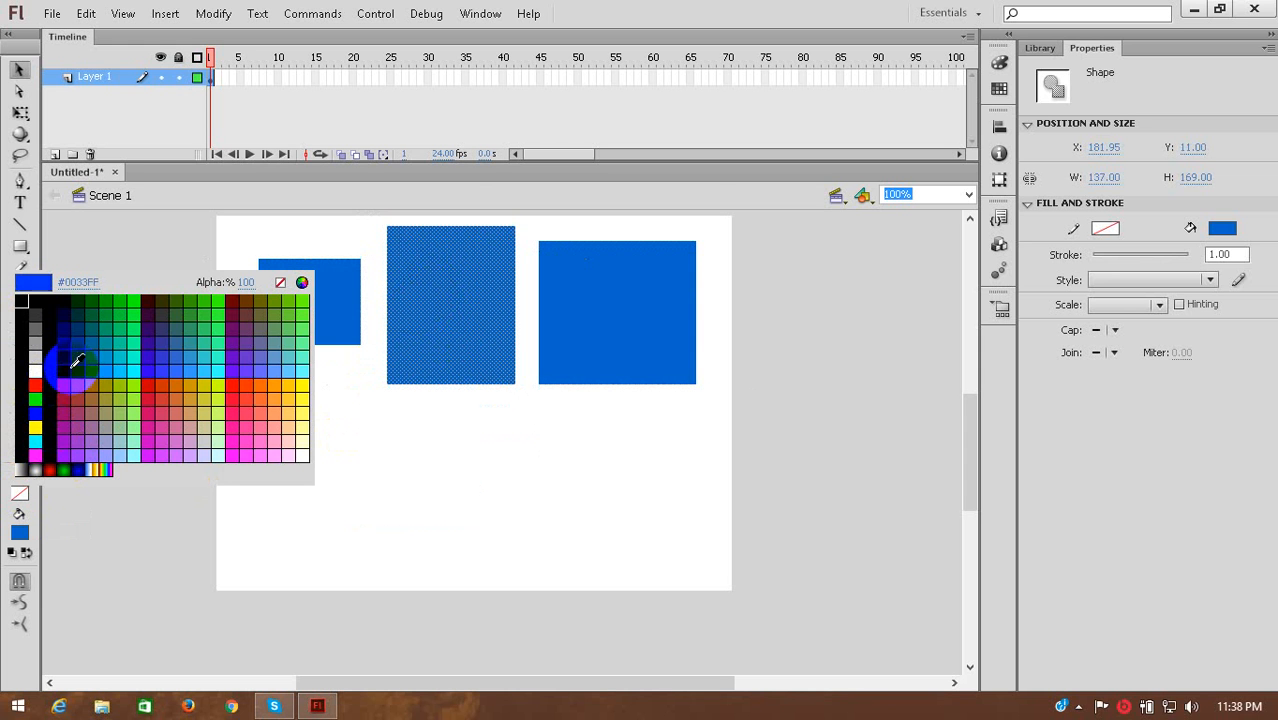
click(38, 387)
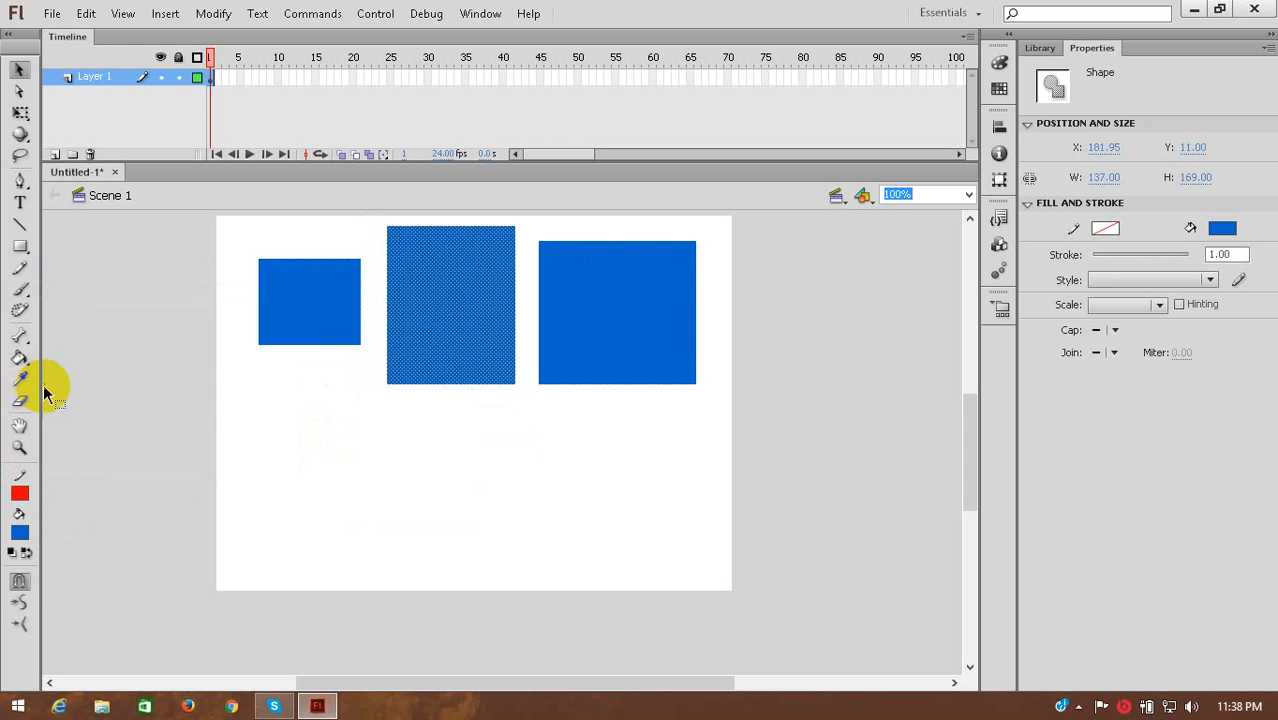
click(21, 247)
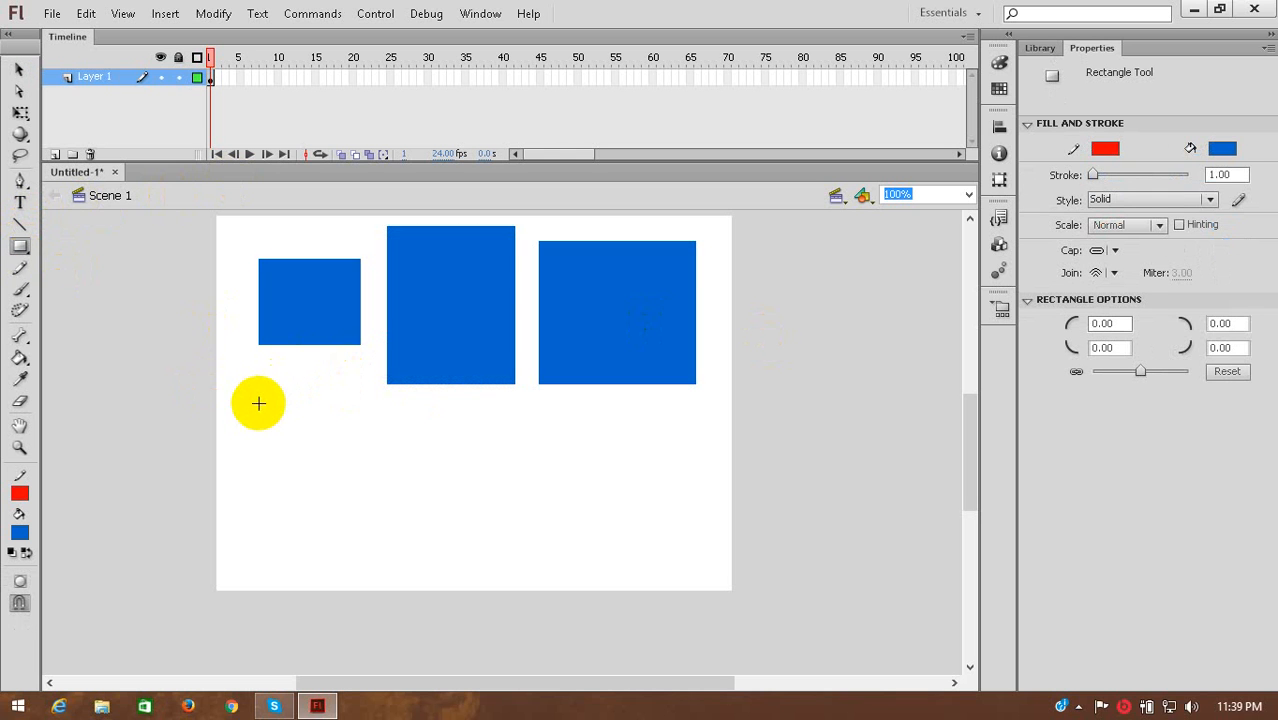
mouse_move(248, 420)
mouse_down()
mouse_move(431, 546)
mouse_move(405, 550)
mouse_move(450, 555)
mouse_up()
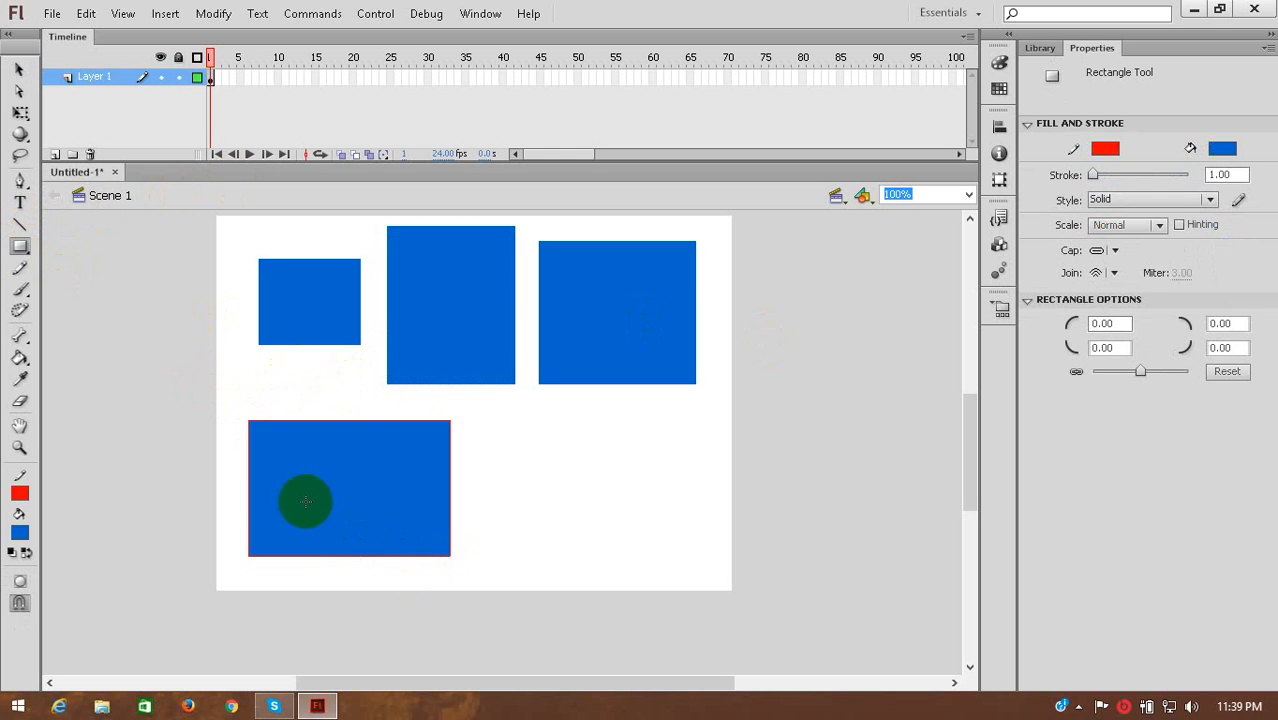
Magnify the red-outlined rectangle's right edge to 2000% to examine its stroke.
click(22, 452)
click(457, 476)
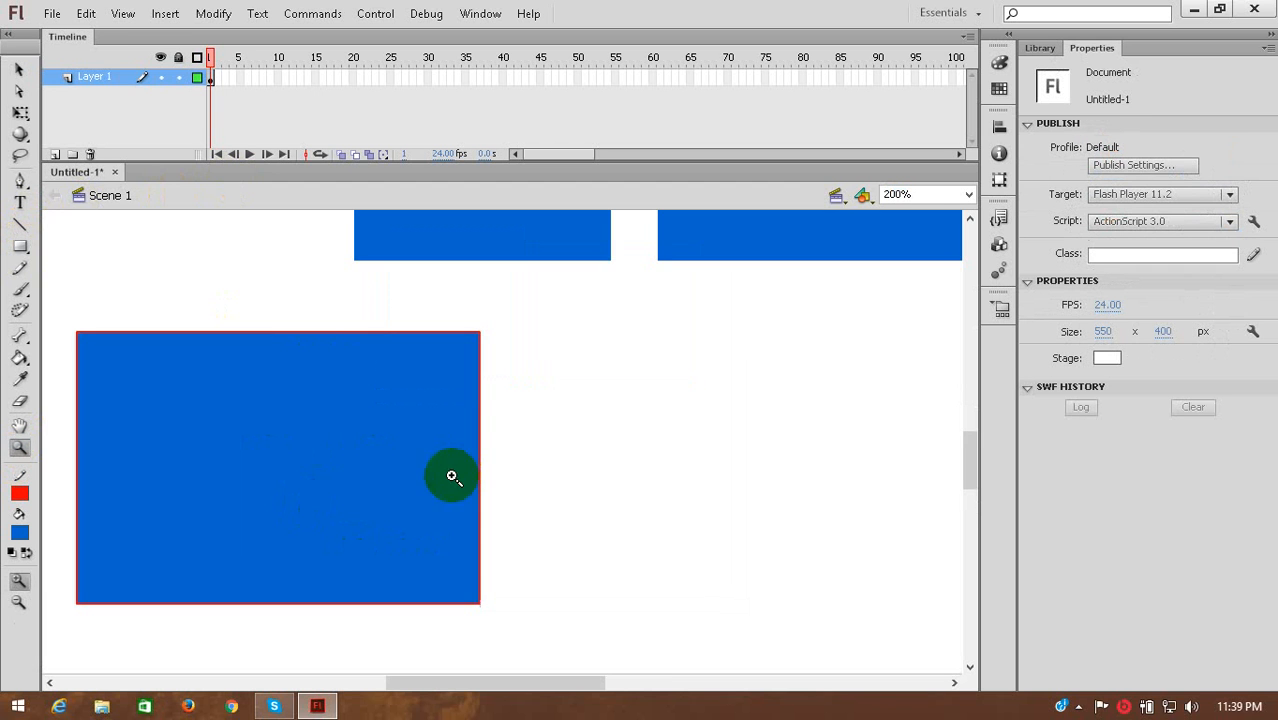
click(395, 485)
click(596, 477)
click(640, 480)
click(528, 500)
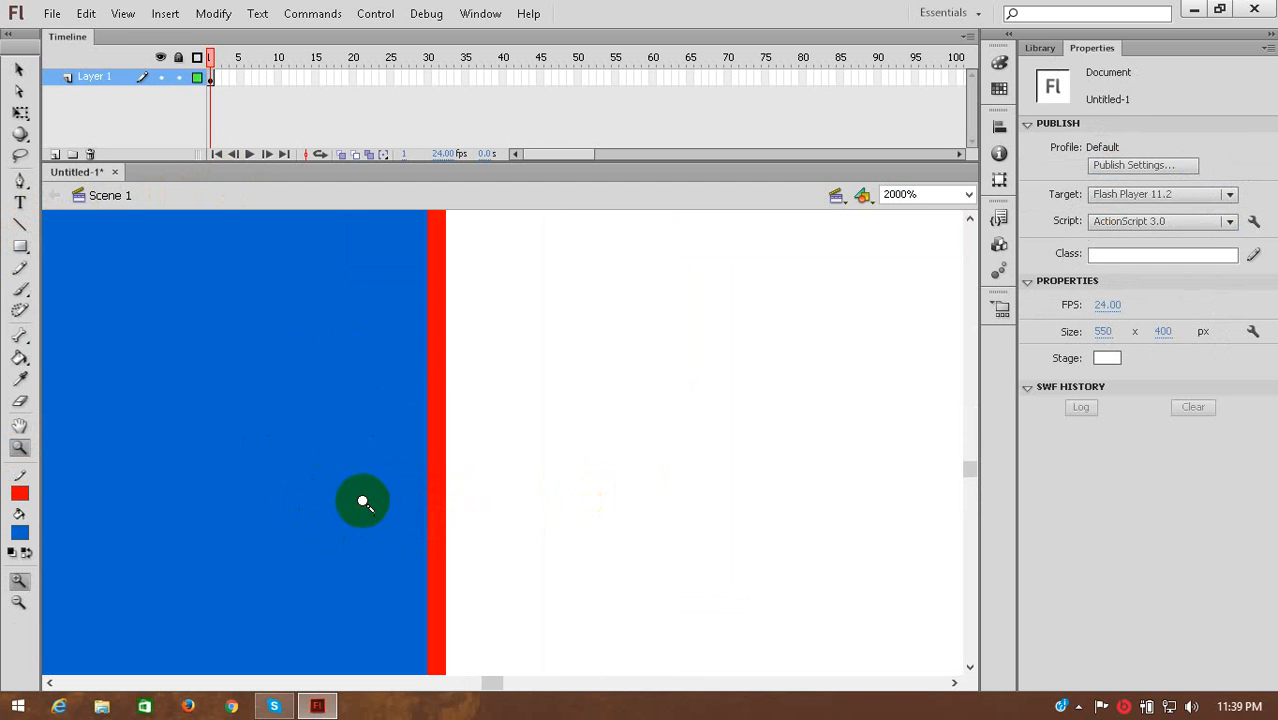
Pan across the magnified rectangle with the Hand tool to examine its bottom border and blue fill.
click(21, 427)
drag(180, 502, 166, 473)
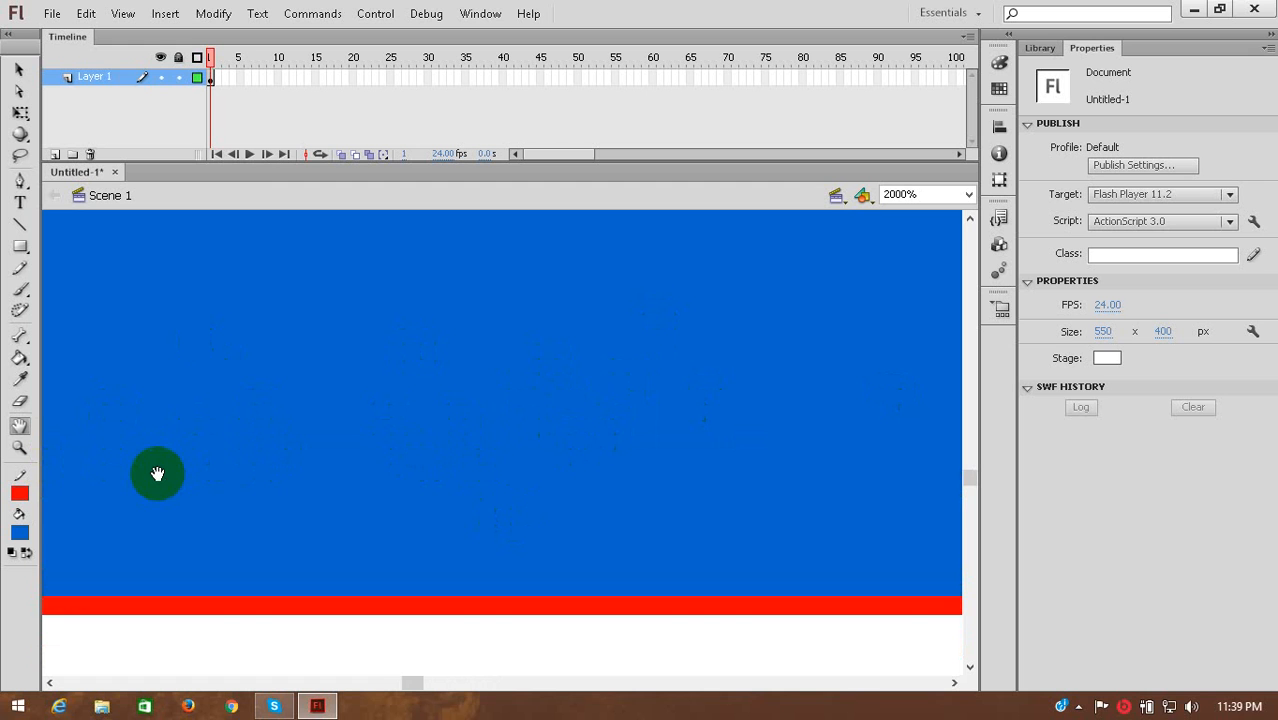
drag(157, 473, 583, 457)
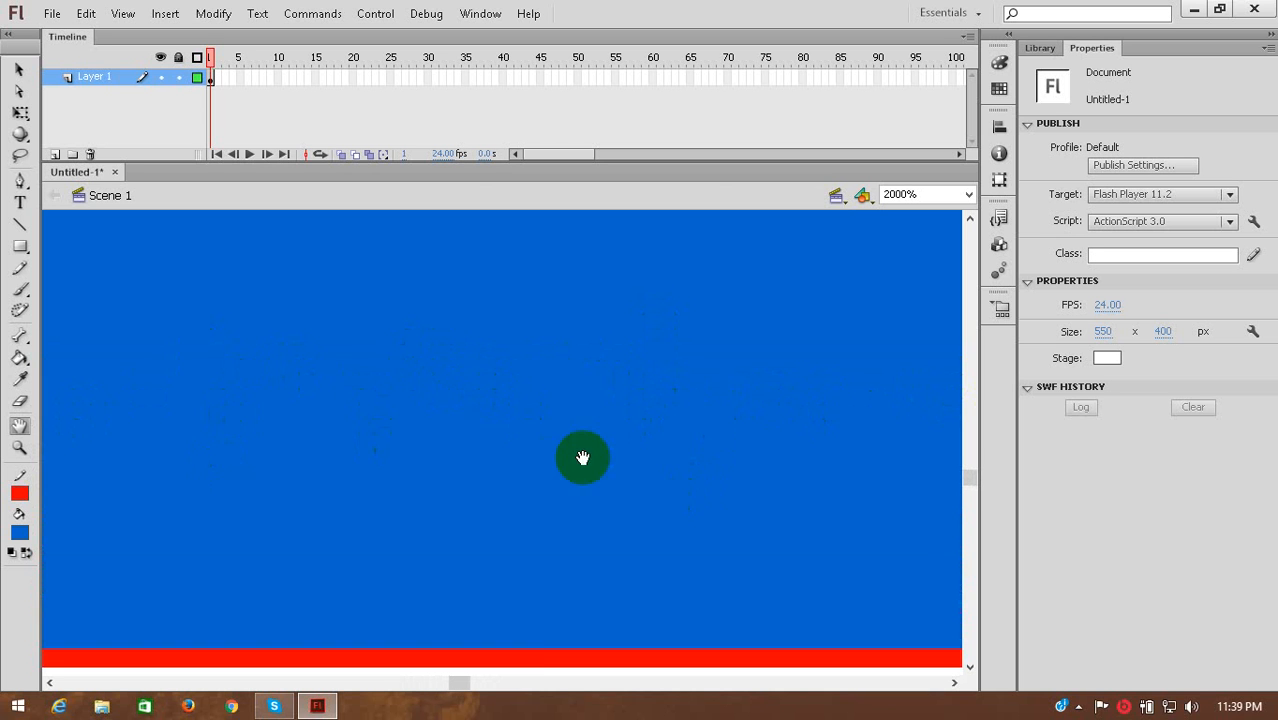
scroll(521, 410, down, 5)
scroll(540, 410, up, 4)
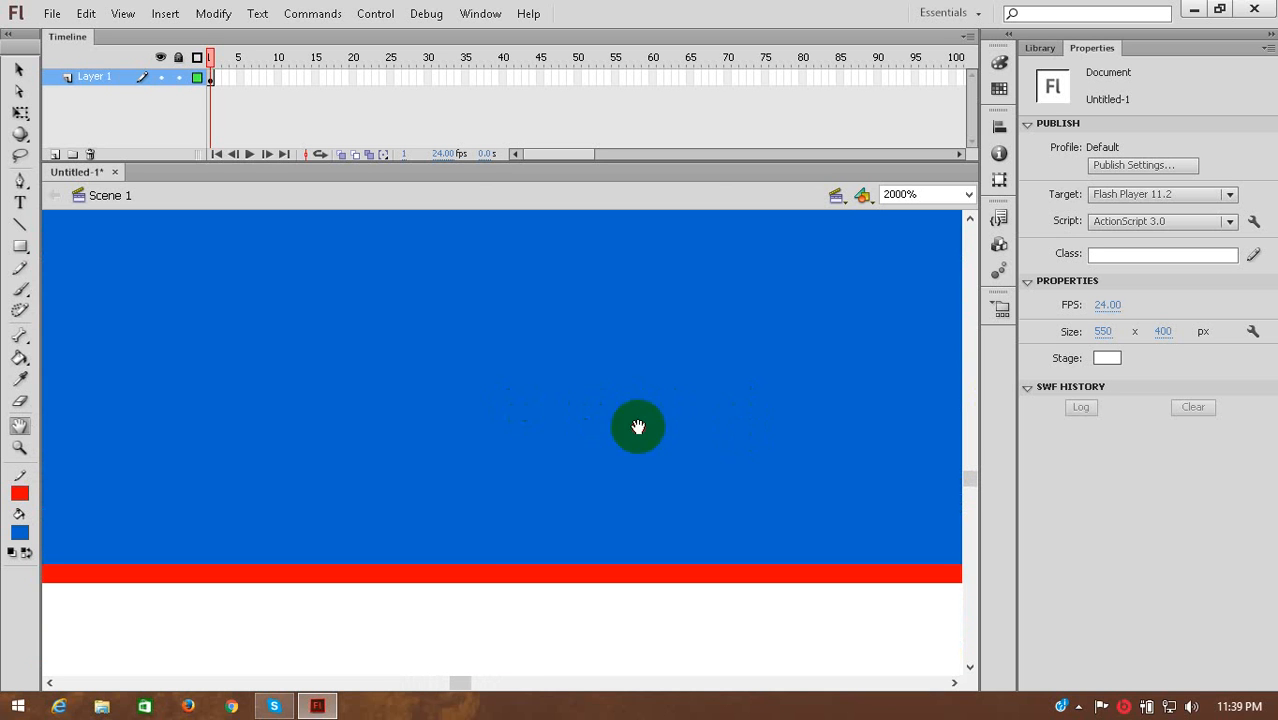
scroll(638, 427, up, 2)
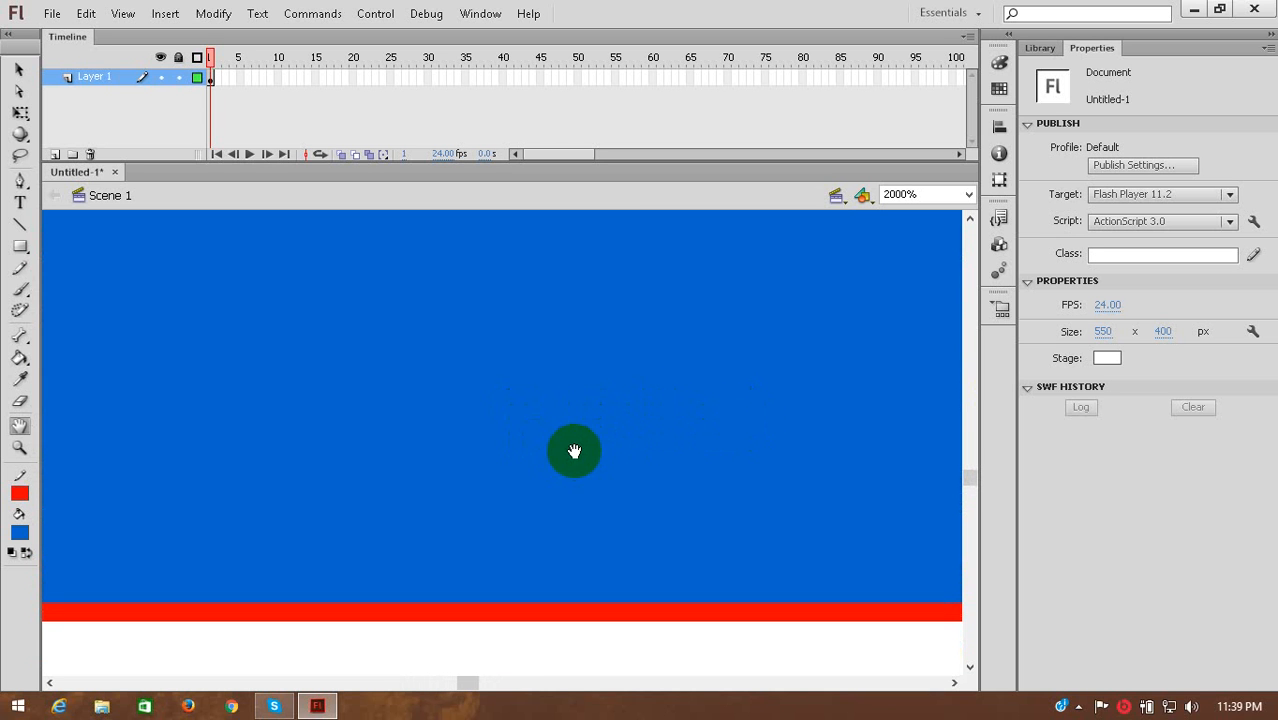
drag(499, 369, 476, 441)
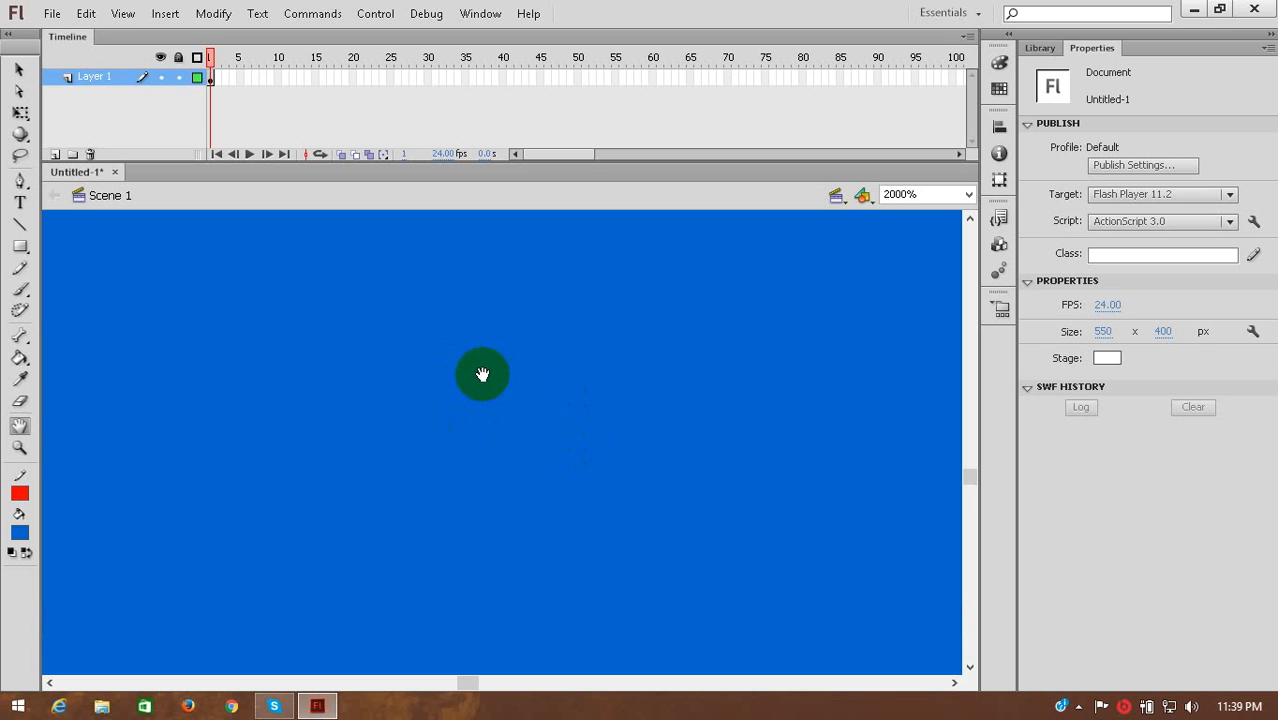
drag(482, 356, 485, 429)
drag(469, 328, 503, 463)
drag(479, 400, 499, 476)
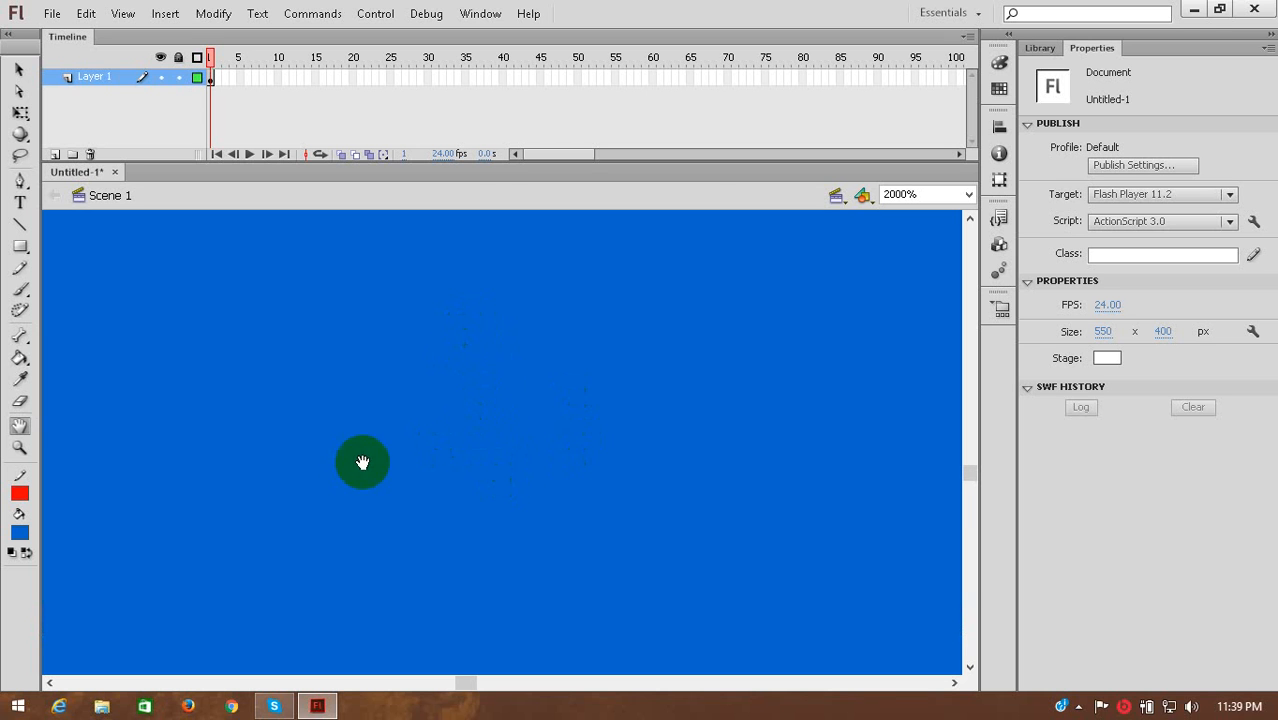
Zoom out from the magnified blue fill with the Zoom tool to 62% so the whole stage fits in view.
click(19, 450)
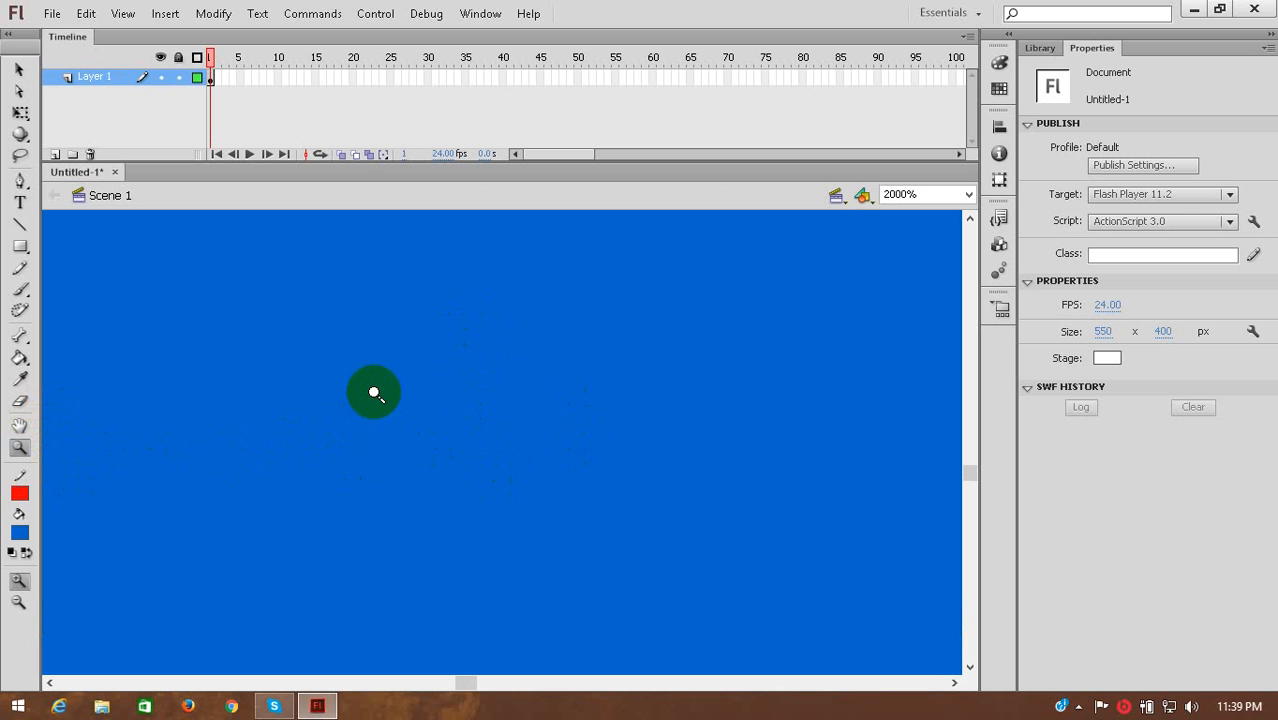
alt+click(435, 390)
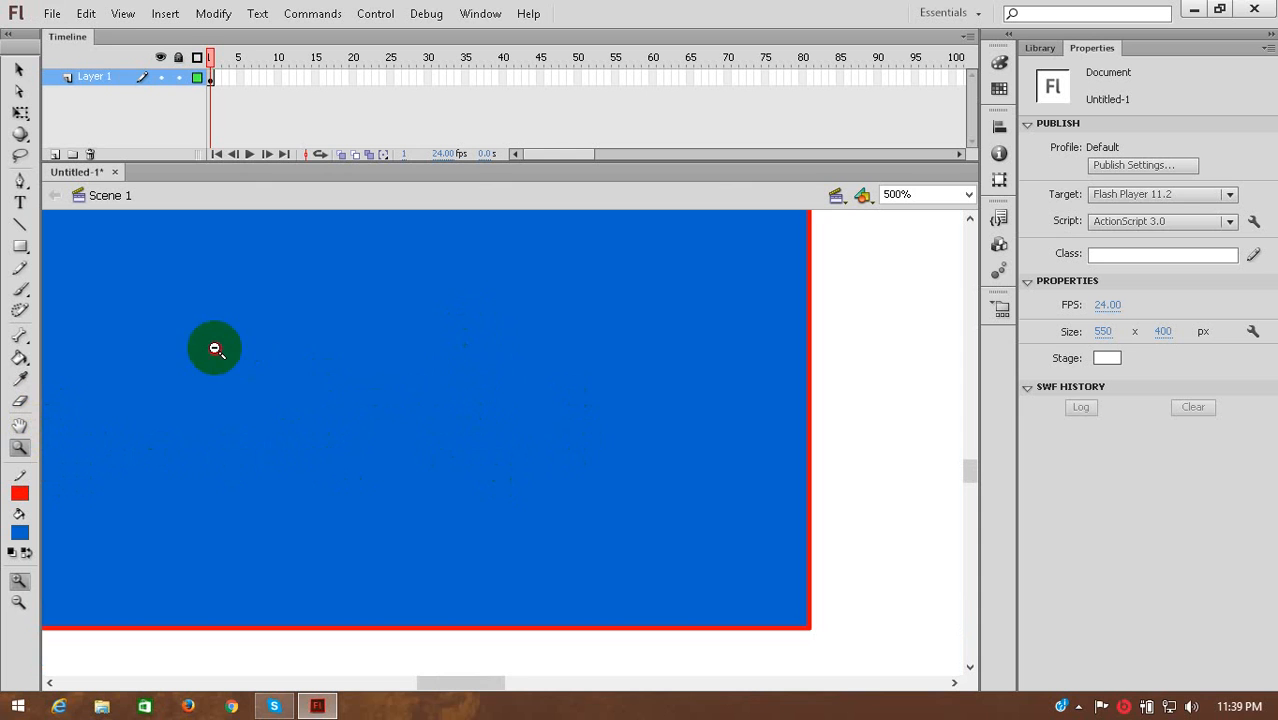
alt+click(214, 345)
alt+click(578, 422)
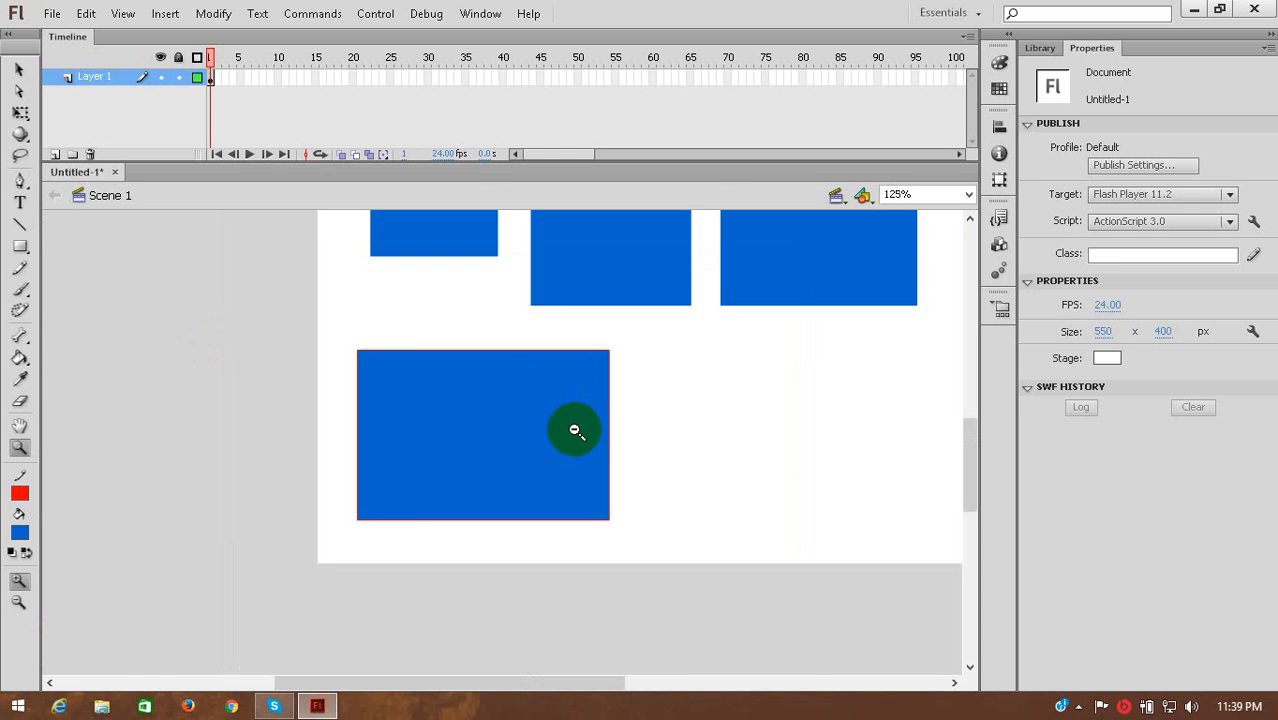
alt+click(528, 435)
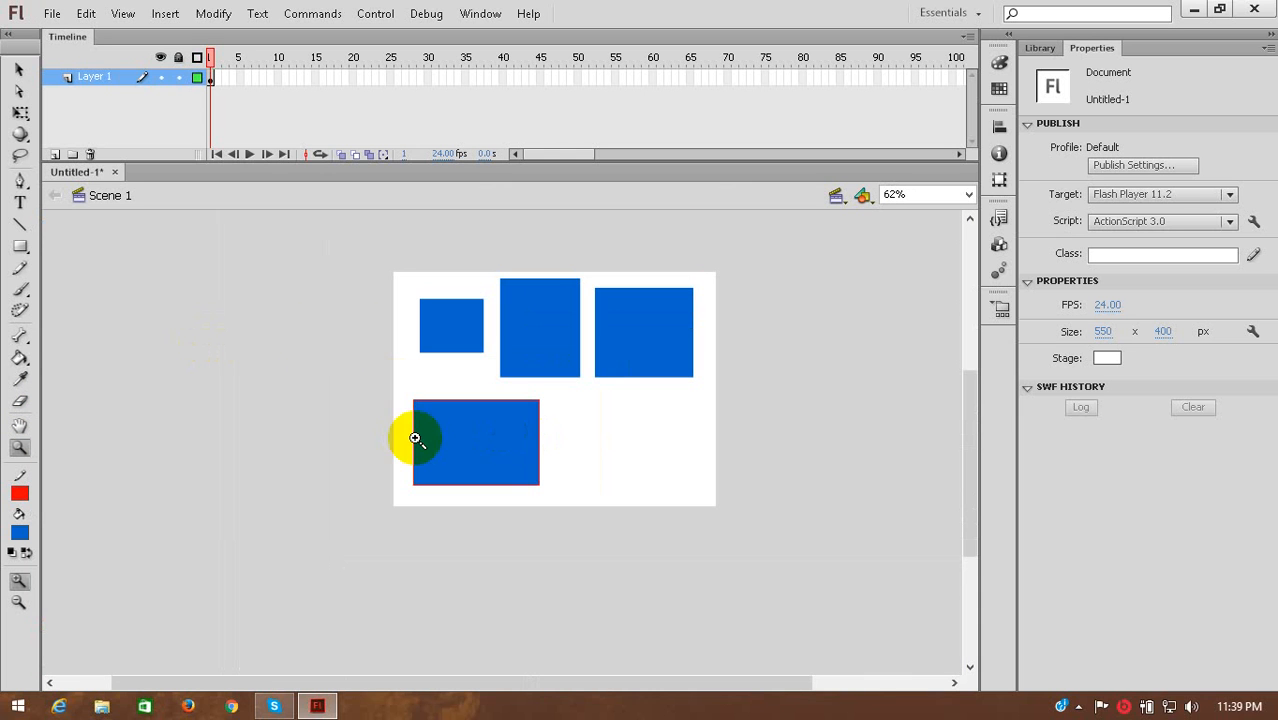
Magnify the red-outlined rectangle to 500% with the Zoom tool and return to the full stage using the Show Frame view.
click(474, 433)
click(596, 428)
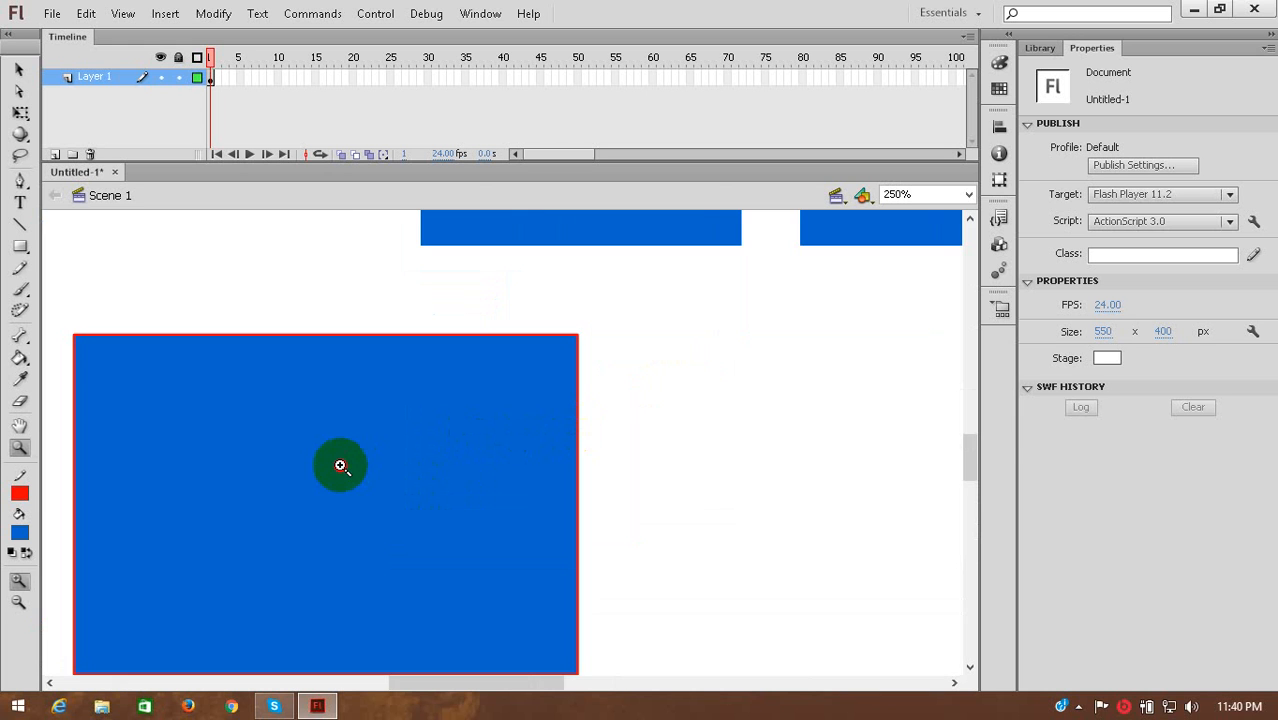
click(339, 465)
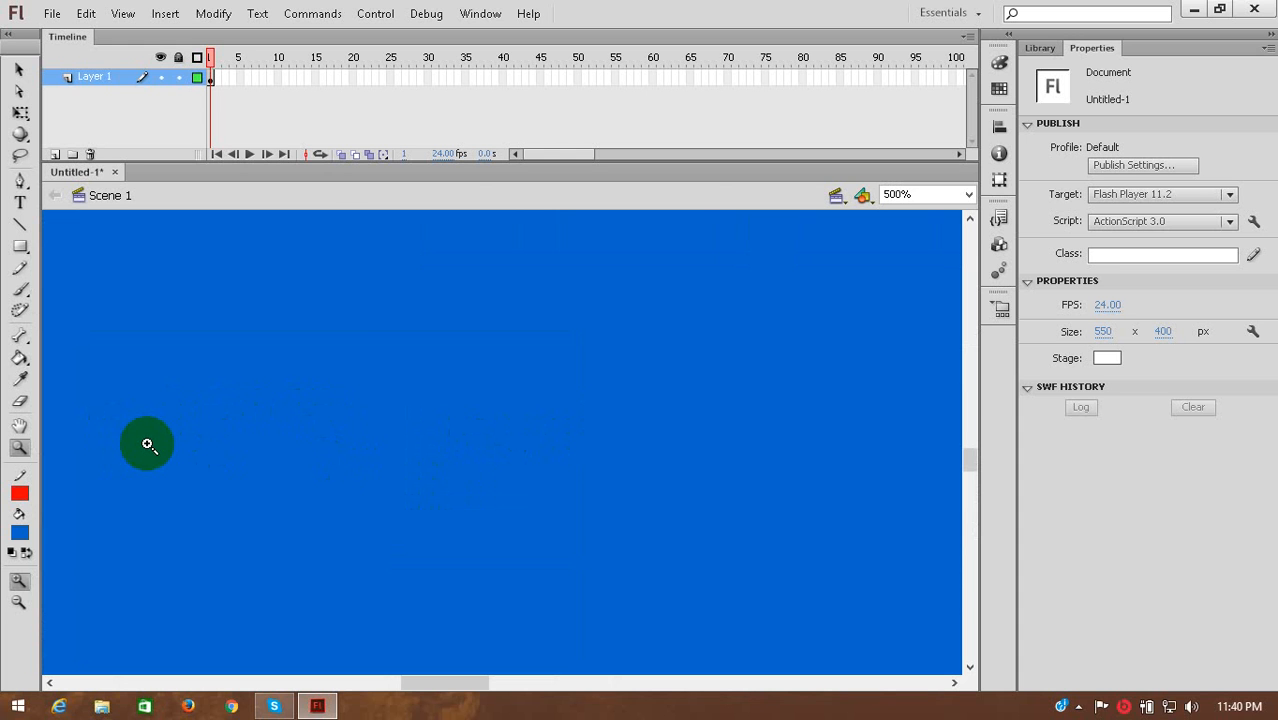
click(969, 195)
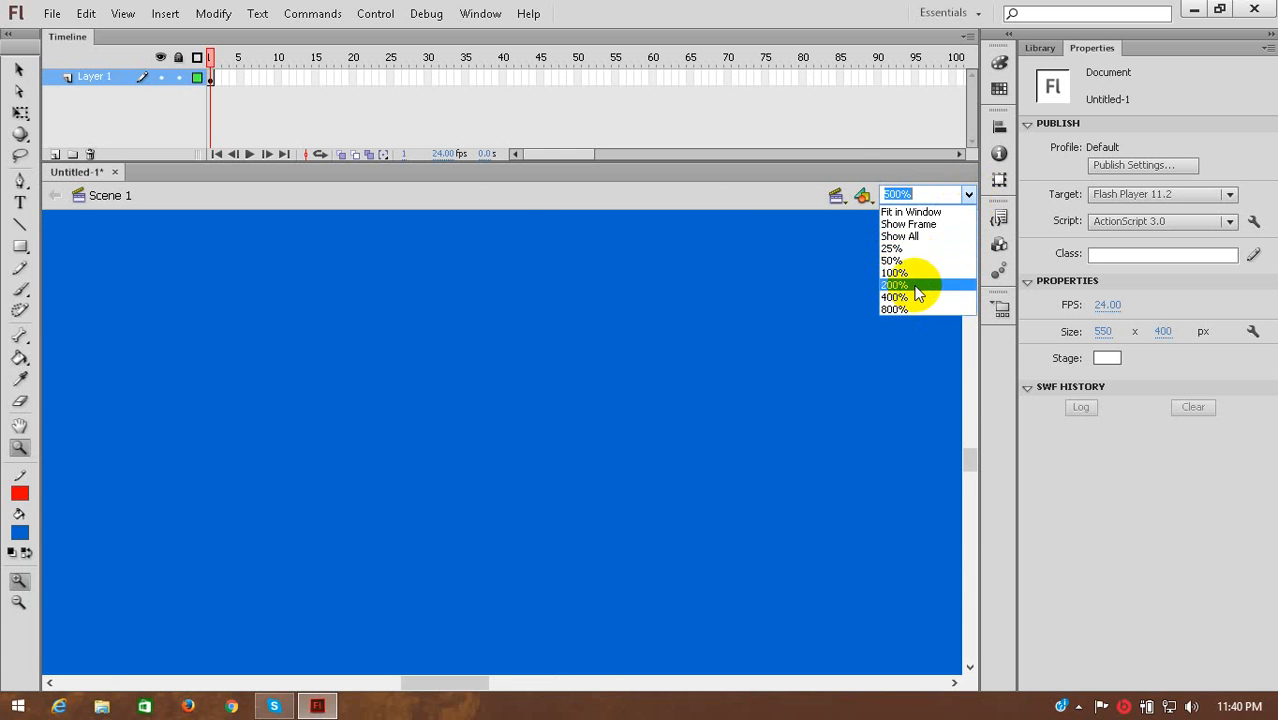
click(934, 225)
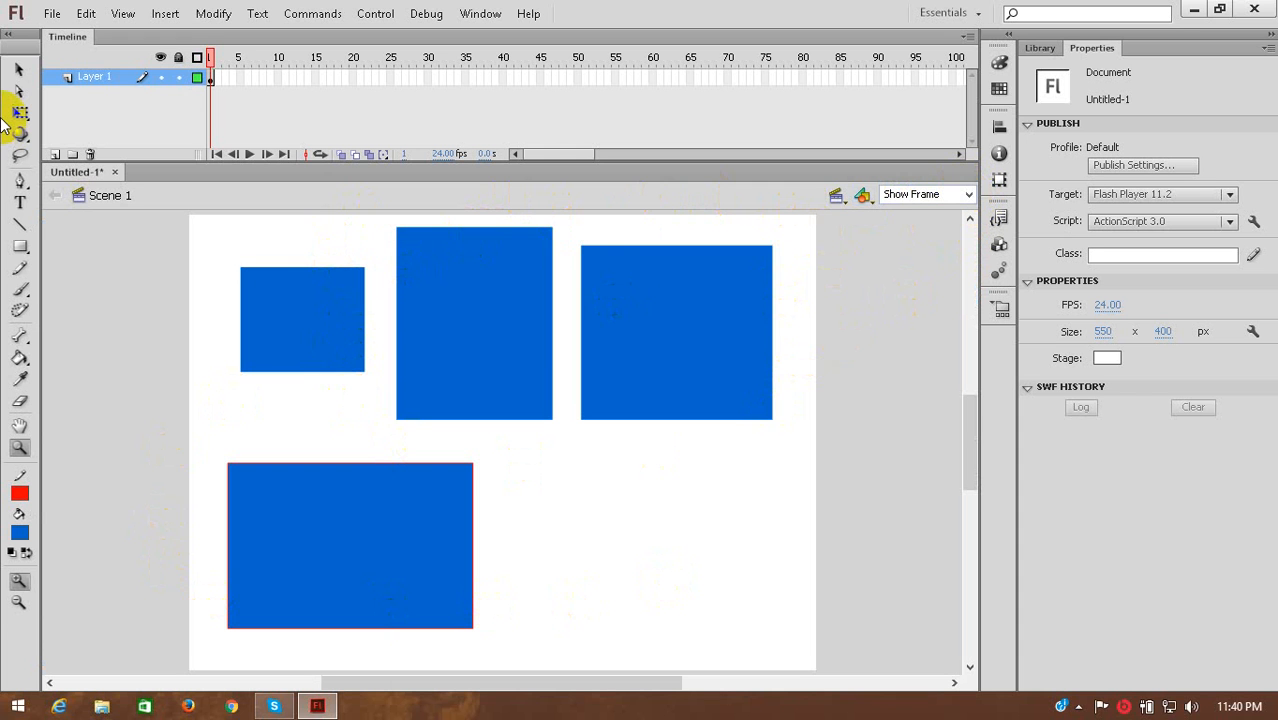
Move the rightmost rectangle off the stage above its upper edge, to about X 341.5, Y -153, and view it with Show All.
click(713, 406)
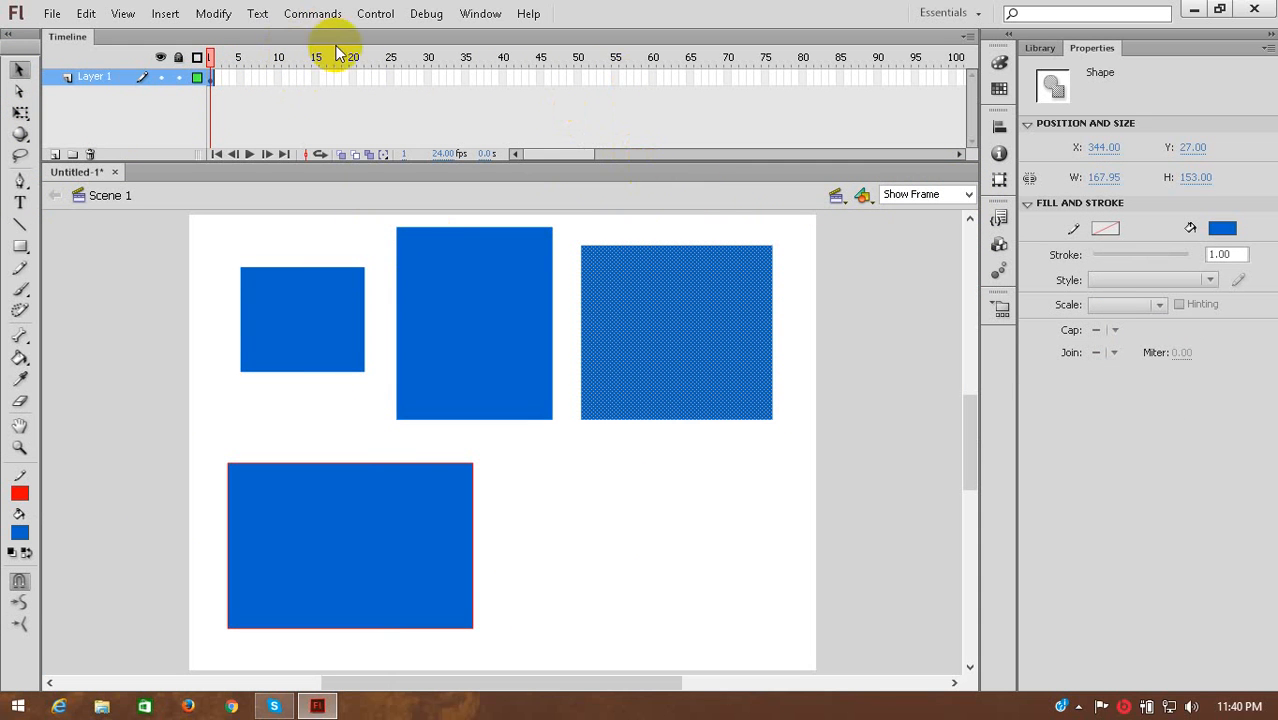
drag(720, 380, 697, 338)
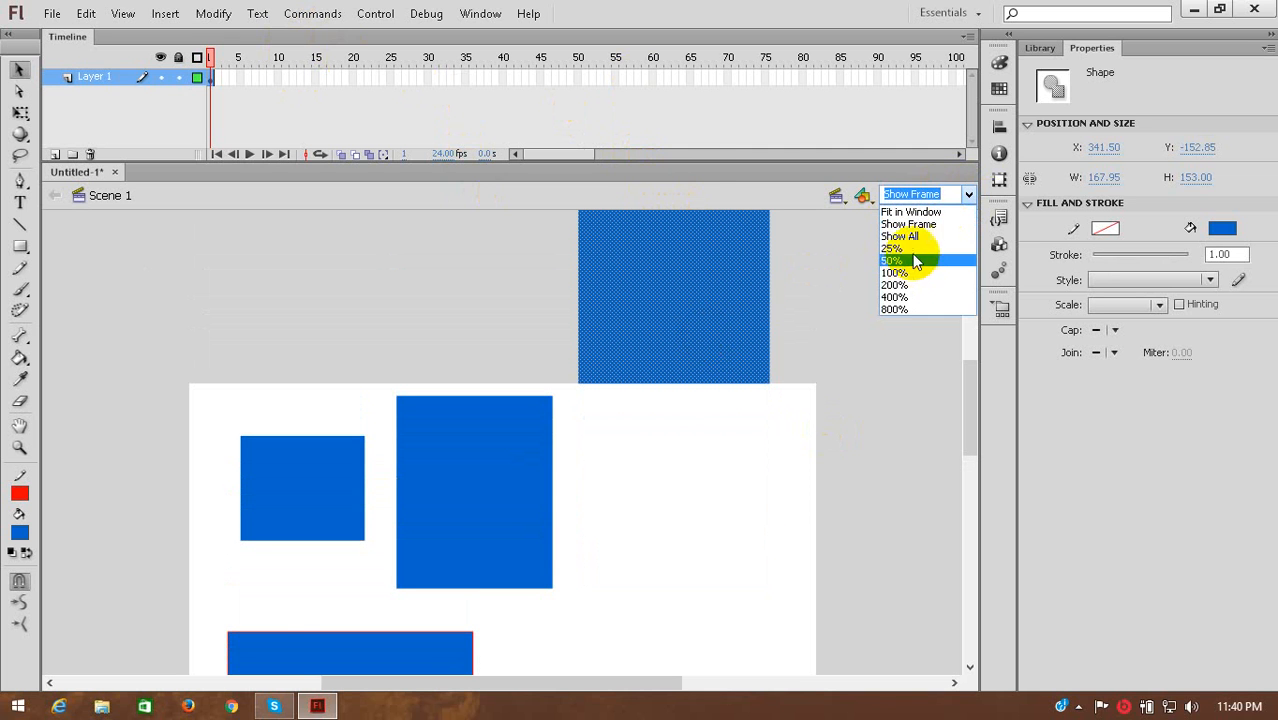
click(927, 238)
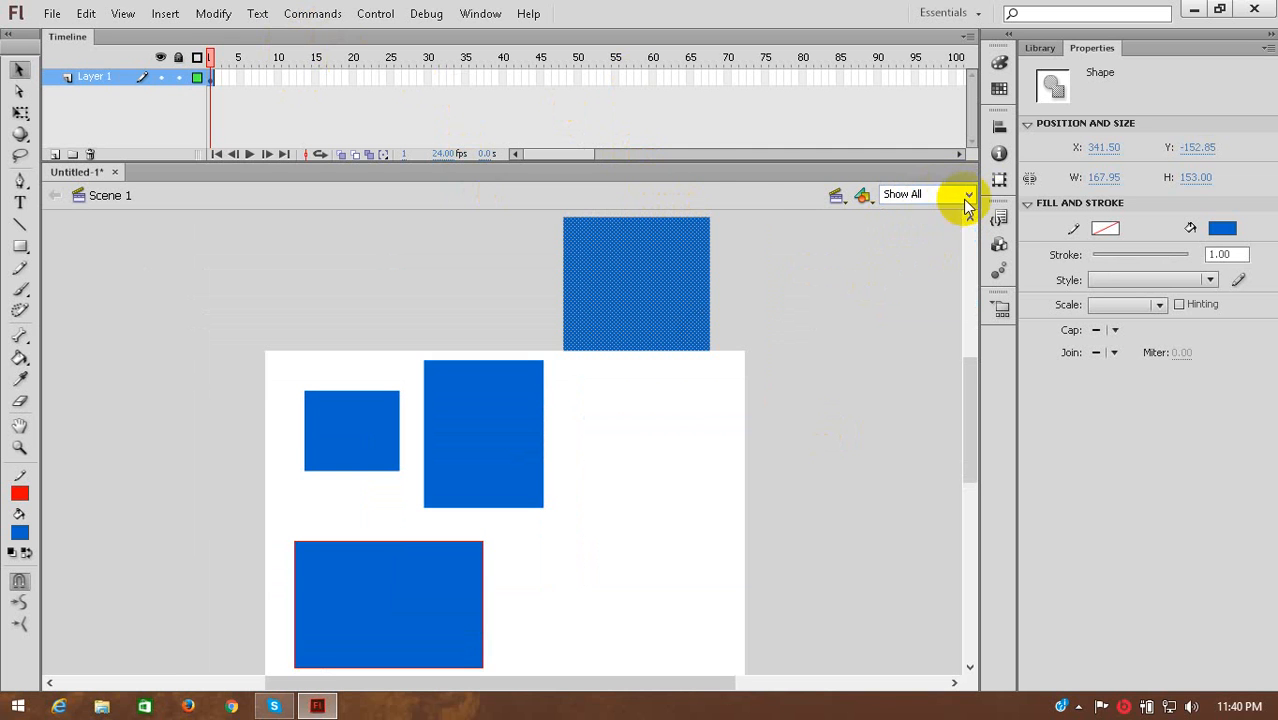
Compare the stage and the off-stage rectangle at the 50%, 800% and 100% preset magnifications.
click(968, 195)
click(900, 261)
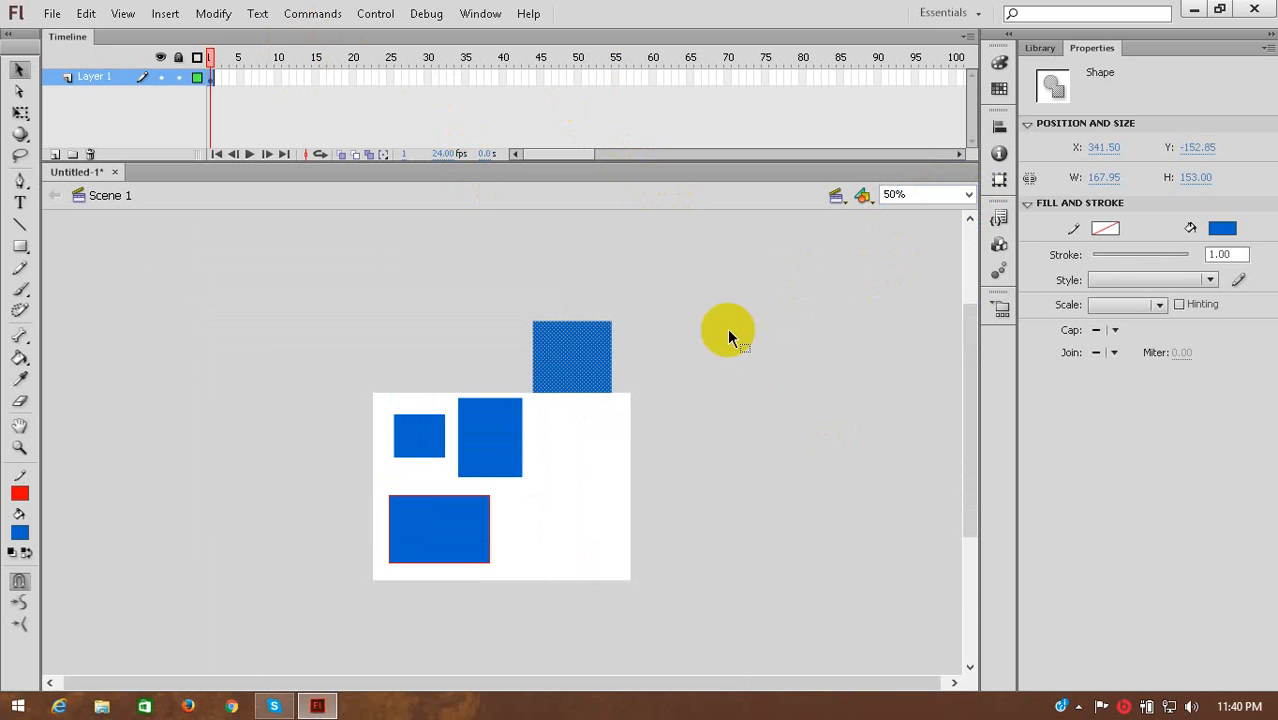
click(968, 195)
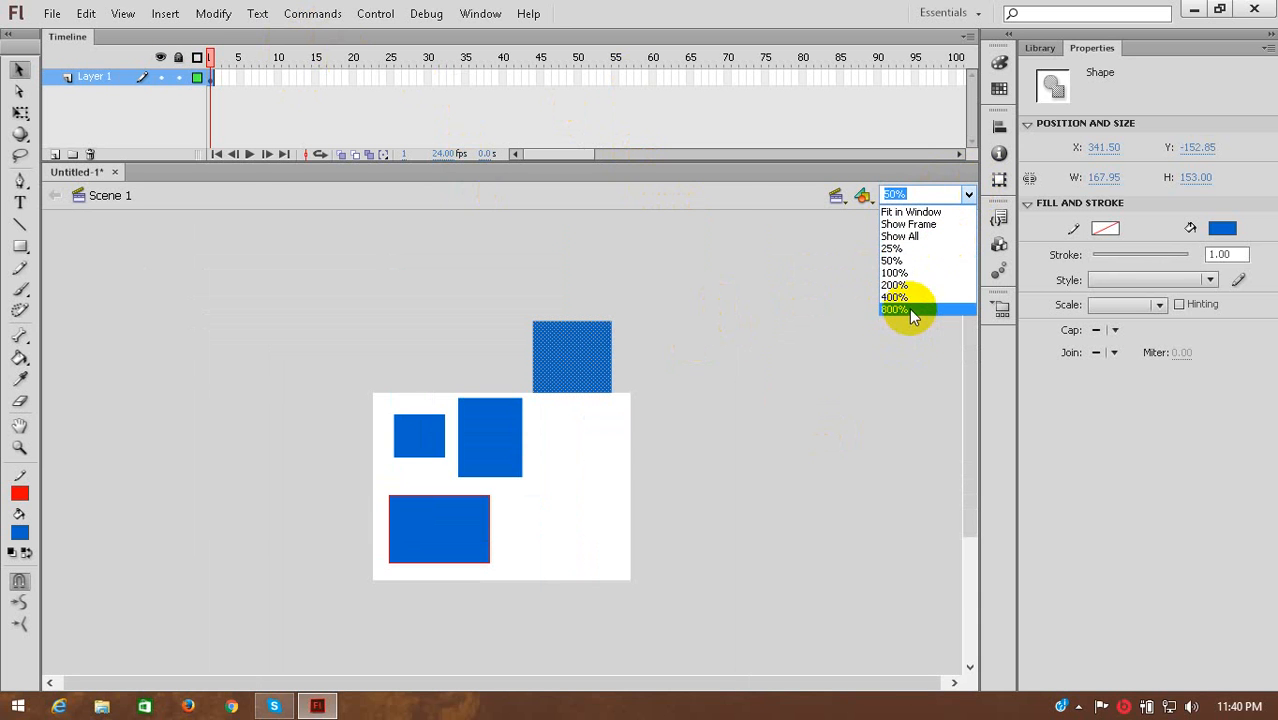
click(909, 309)
click(970, 193)
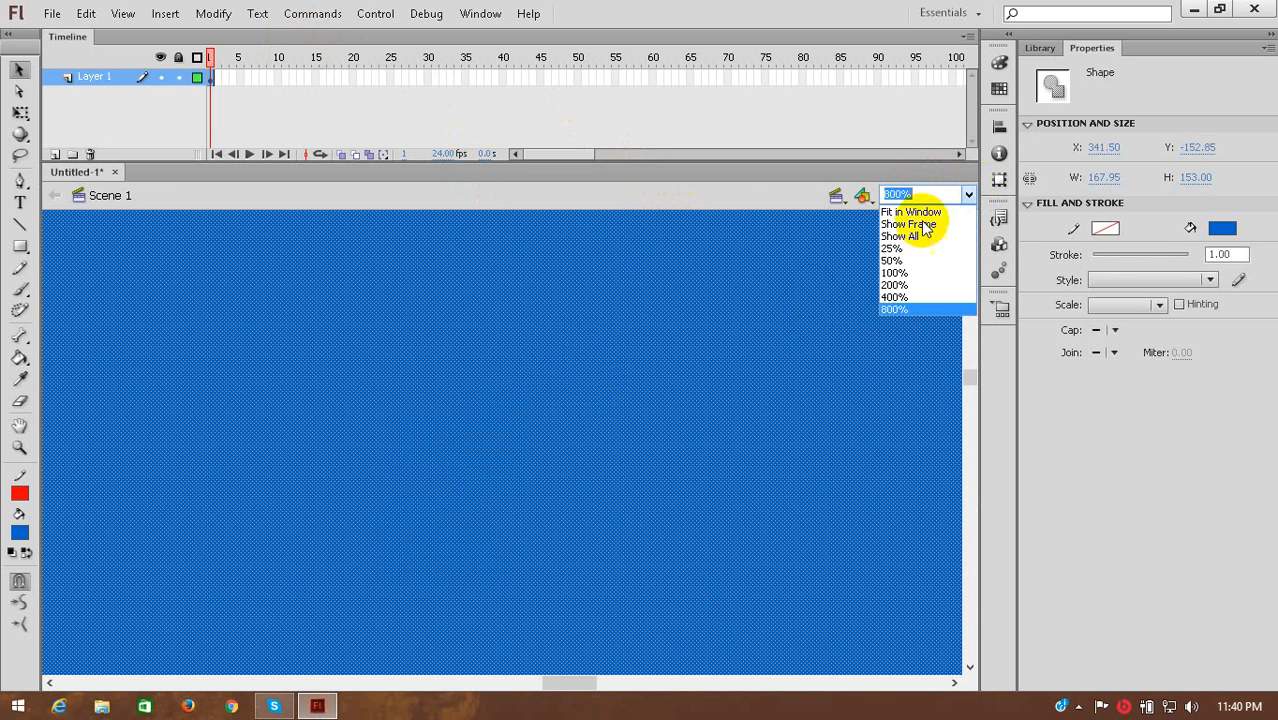
click(909, 272)
Compare the Show All view, which includes off-stage artwork, with the Show Frame view of the stage.
click(968, 195)
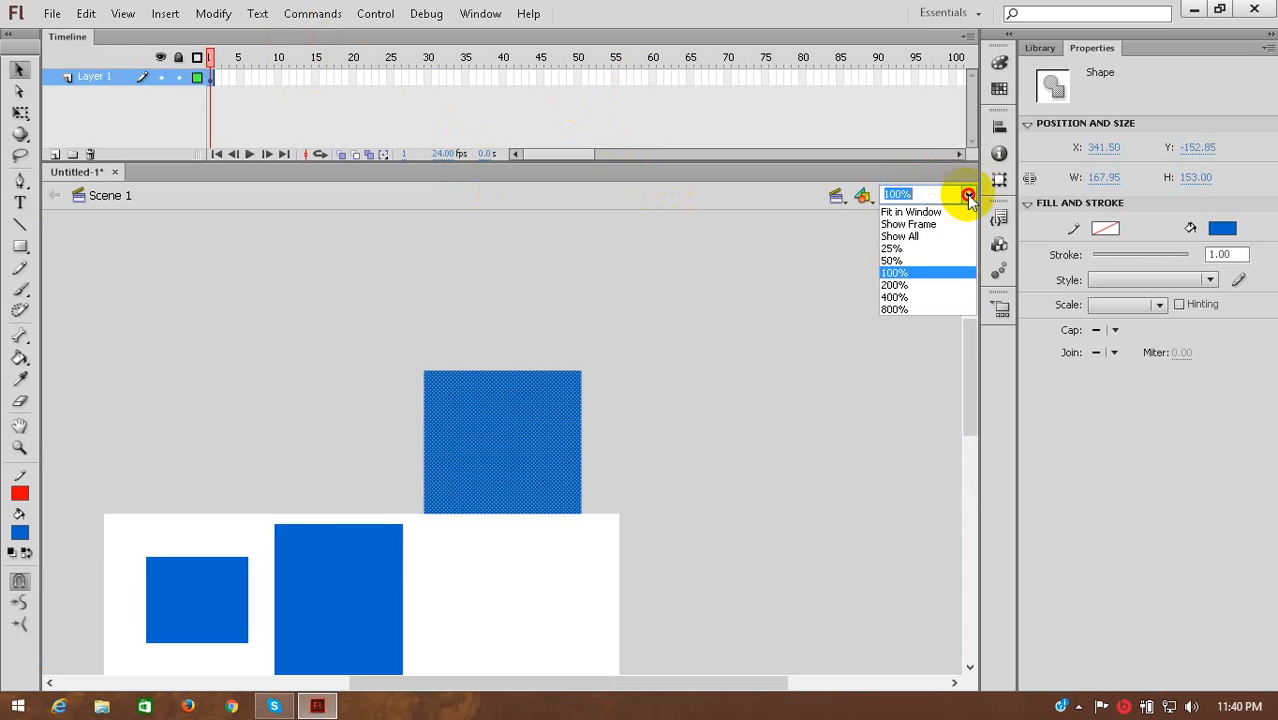
click(914, 237)
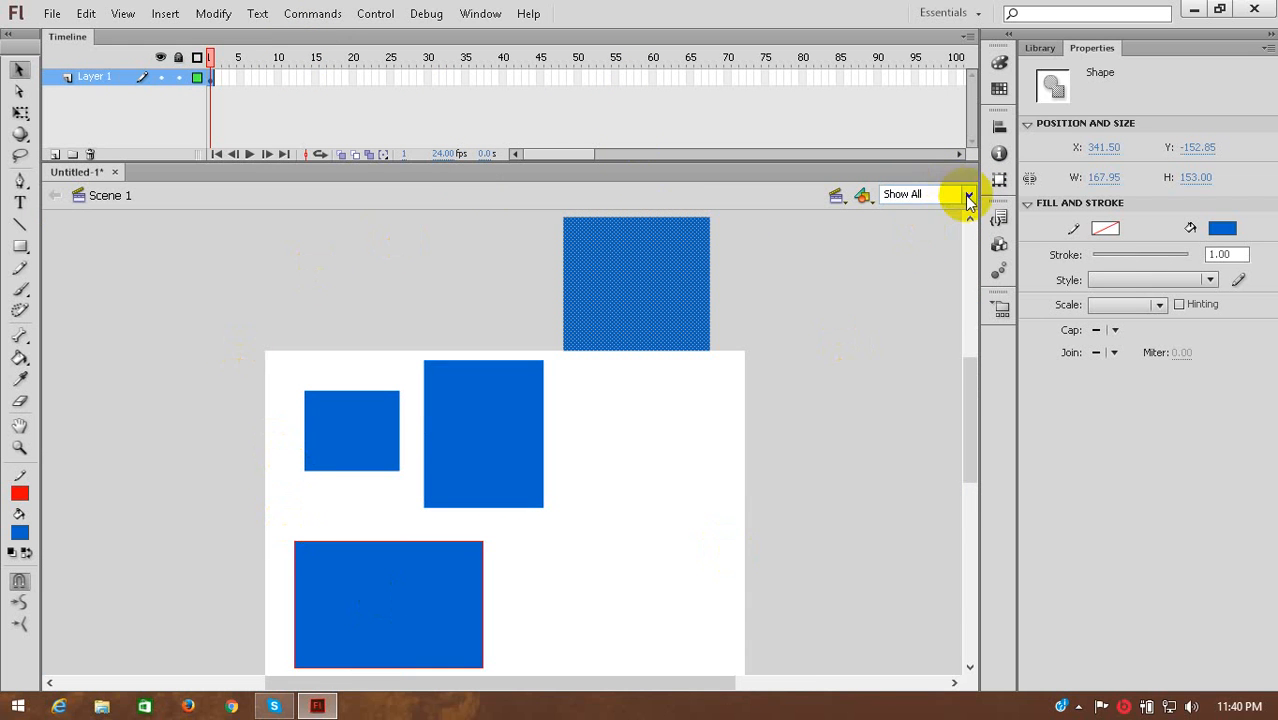
click(969, 197)
click(926, 226)
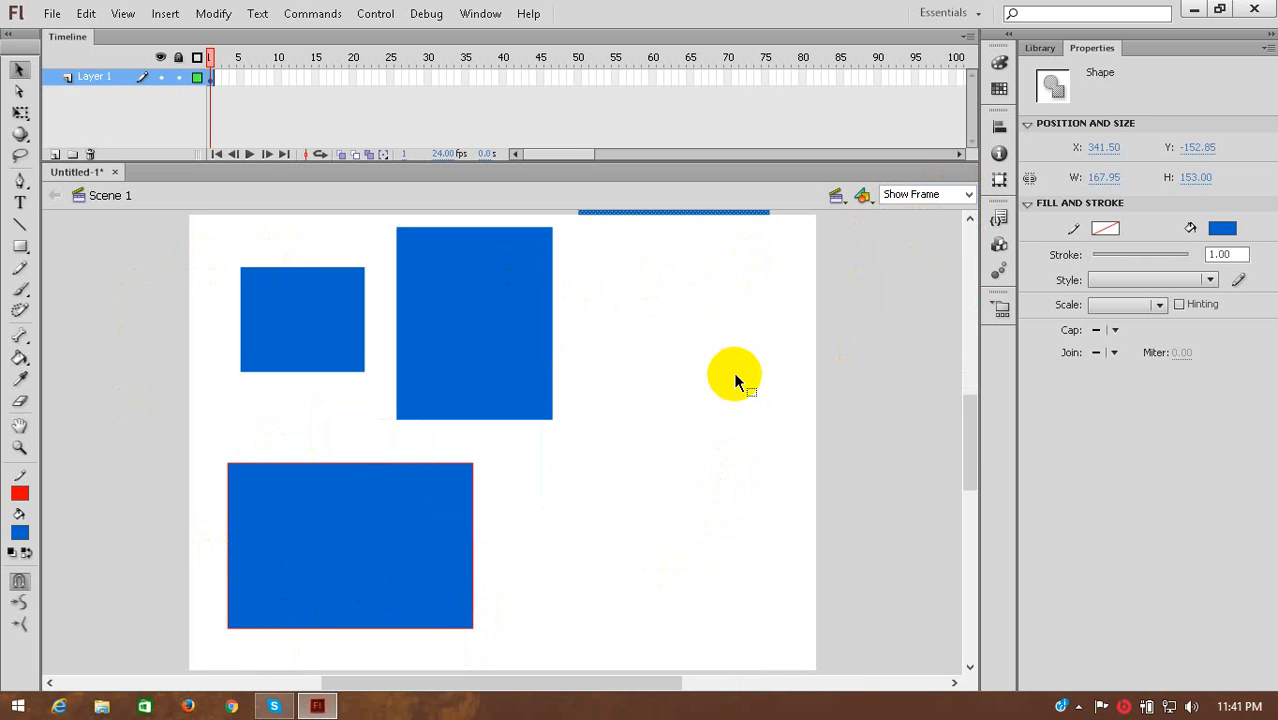
Move the off-stage rectangle back down onto the stage beside the tall one, to about X 341.5, Y 70.
click(698, 322)
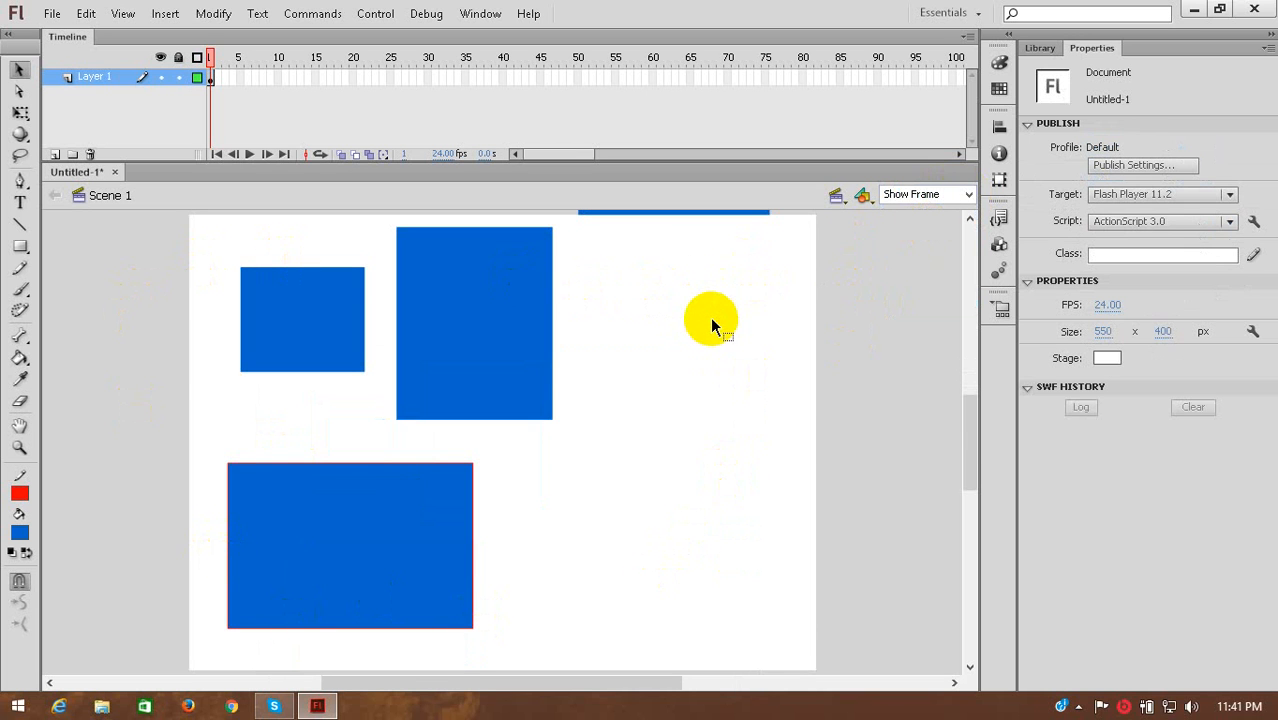
scroll(710, 317, up, 3)
scroll(705, 310, down, 2)
drag(690, 290, 680, 513)
scroll(590, 393, down, 2)
scroll(585, 390, up, 1)
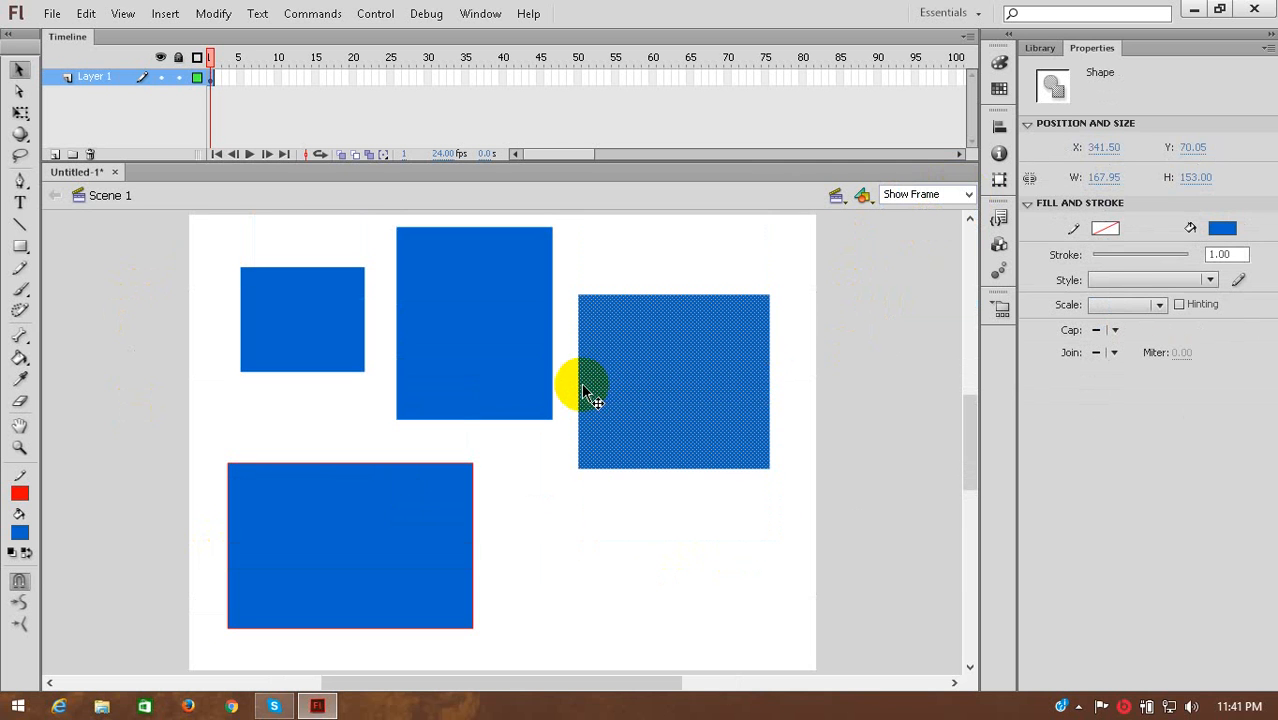
Examine the stage at the 25%, 800% and 50% presets, finishing with a magnification entered as 200%.
click(969, 195)
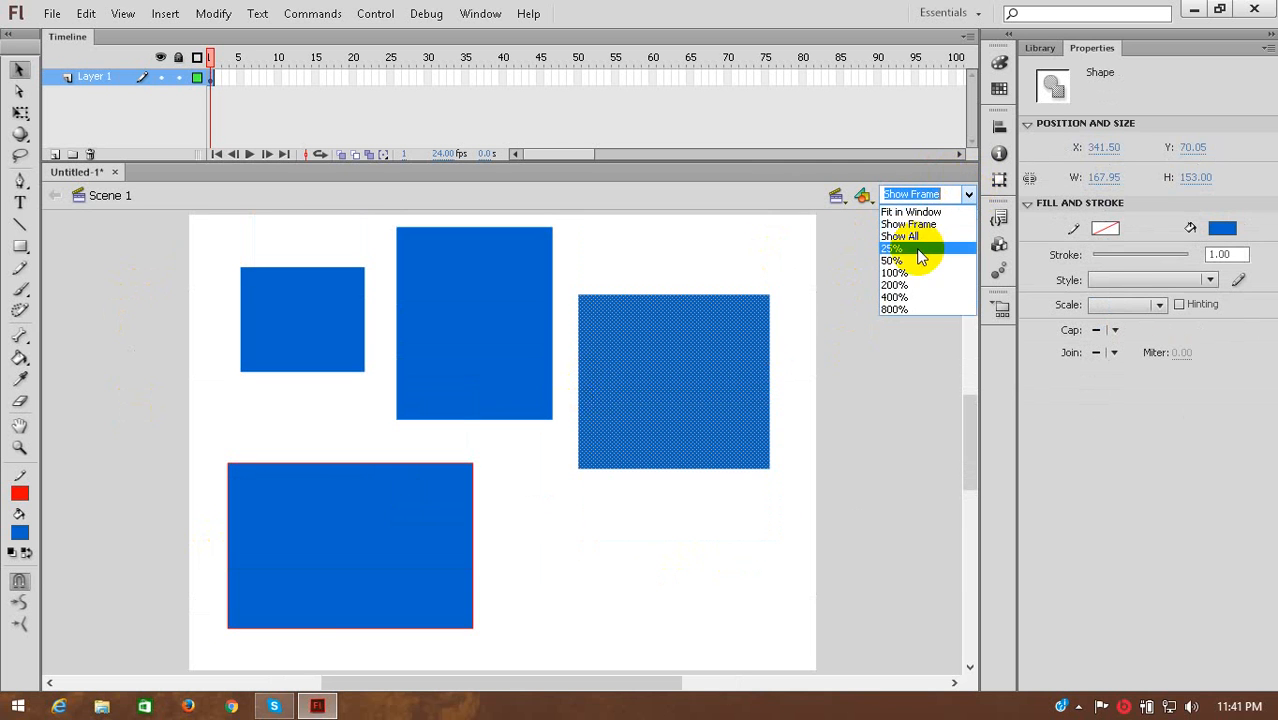
click(918, 249)
click(967, 195)
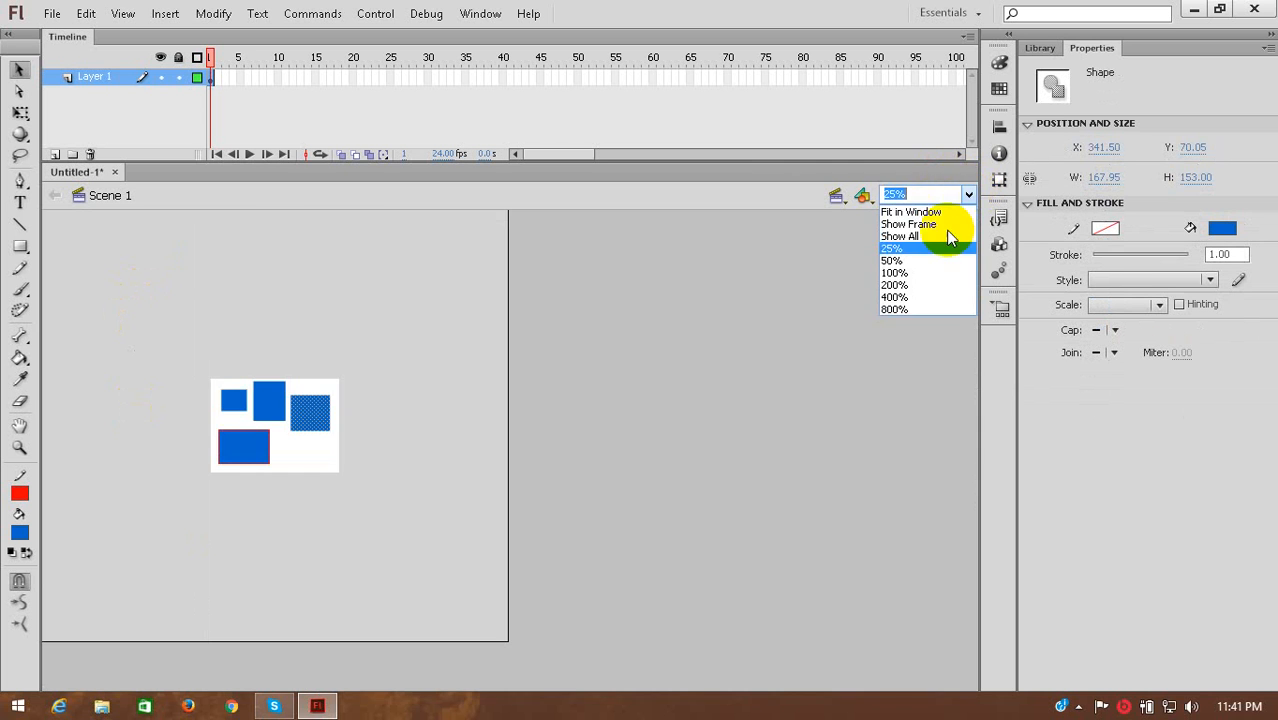
click(900, 309)
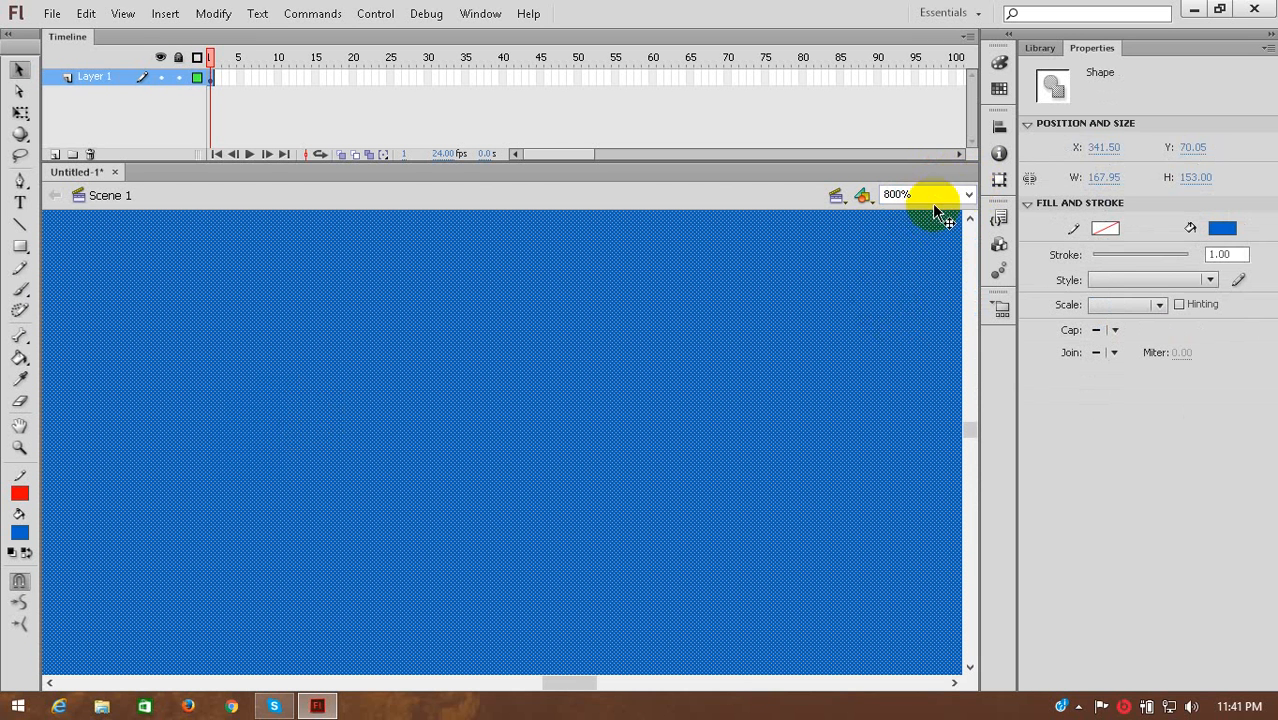
click(969, 195)
click(893, 262)
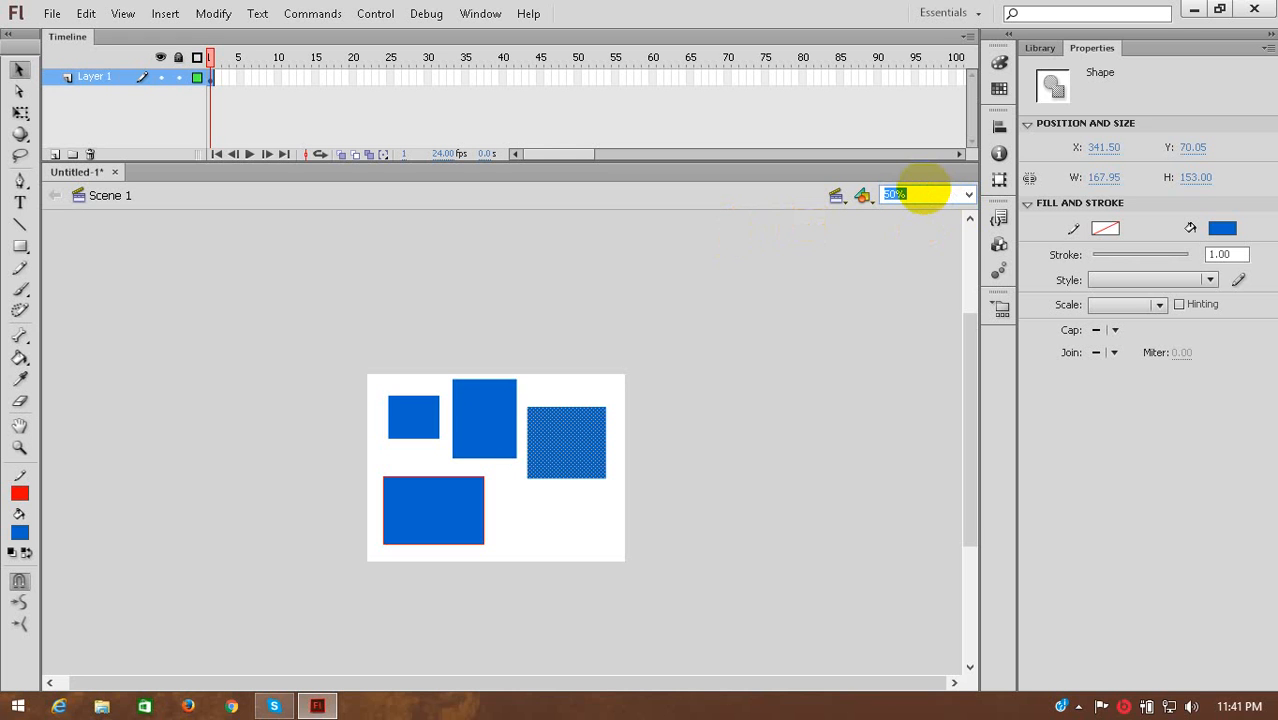
key(Return)
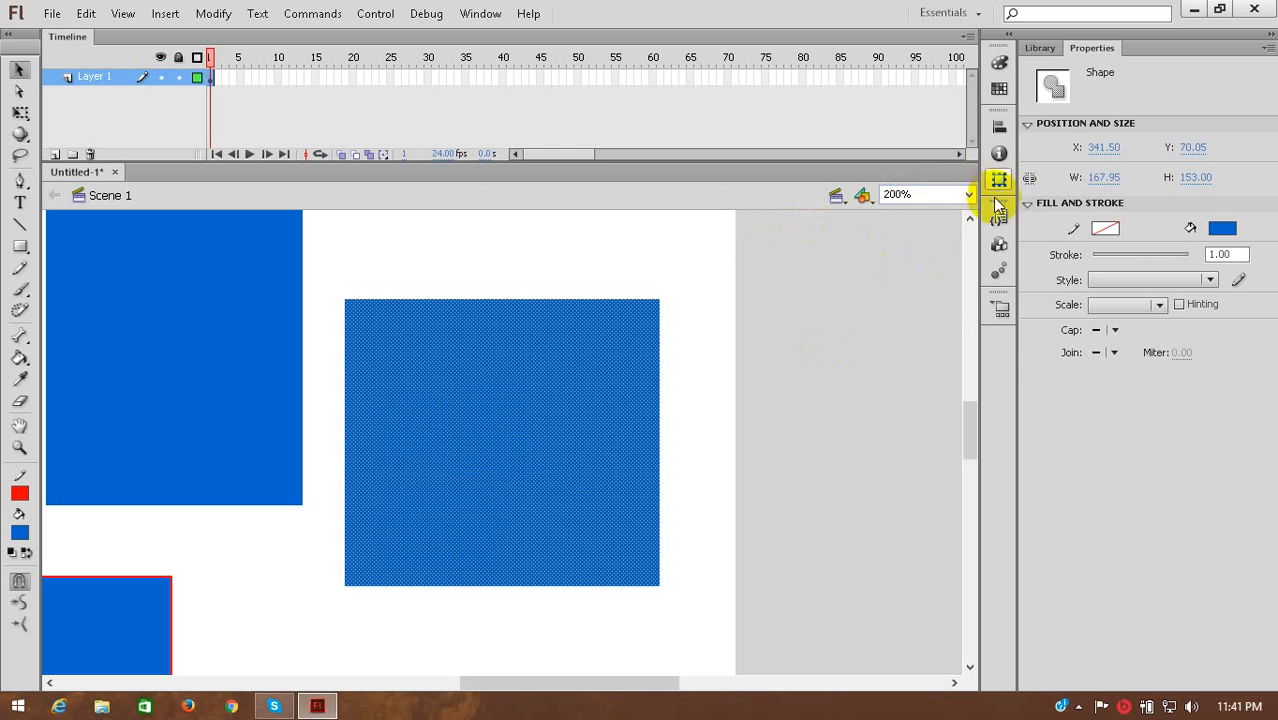
View the stage at 50% and 100%, scrolling vertically over the artwork at 100%.
click(967, 194)
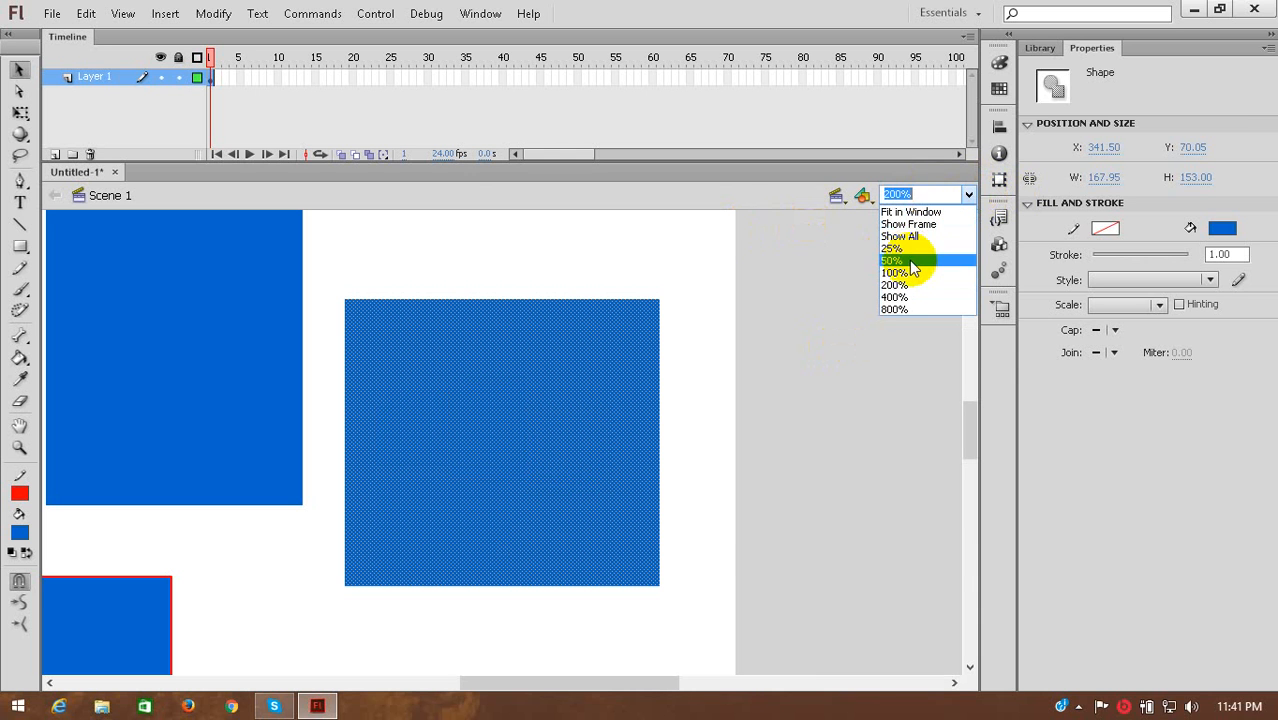
click(909, 260)
click(968, 194)
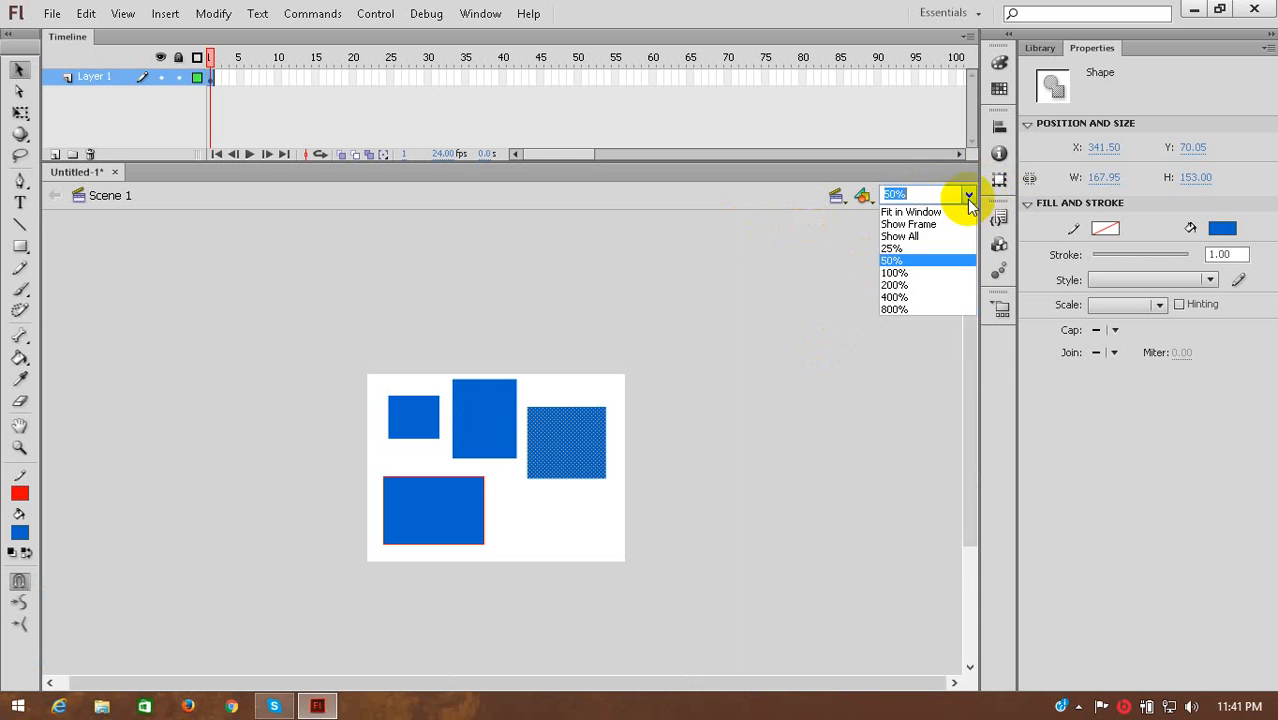
click(896, 273)
scroll(513, 467, down, 3)
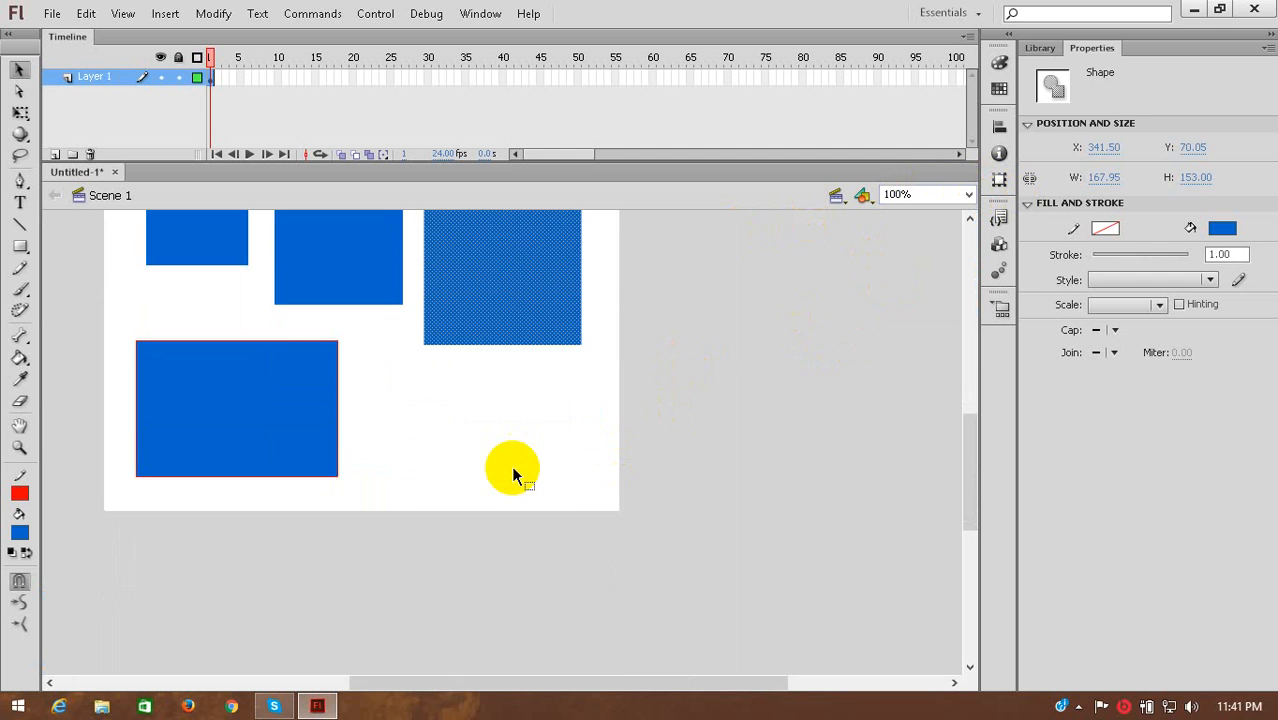
scroll(512, 467, up, 3)
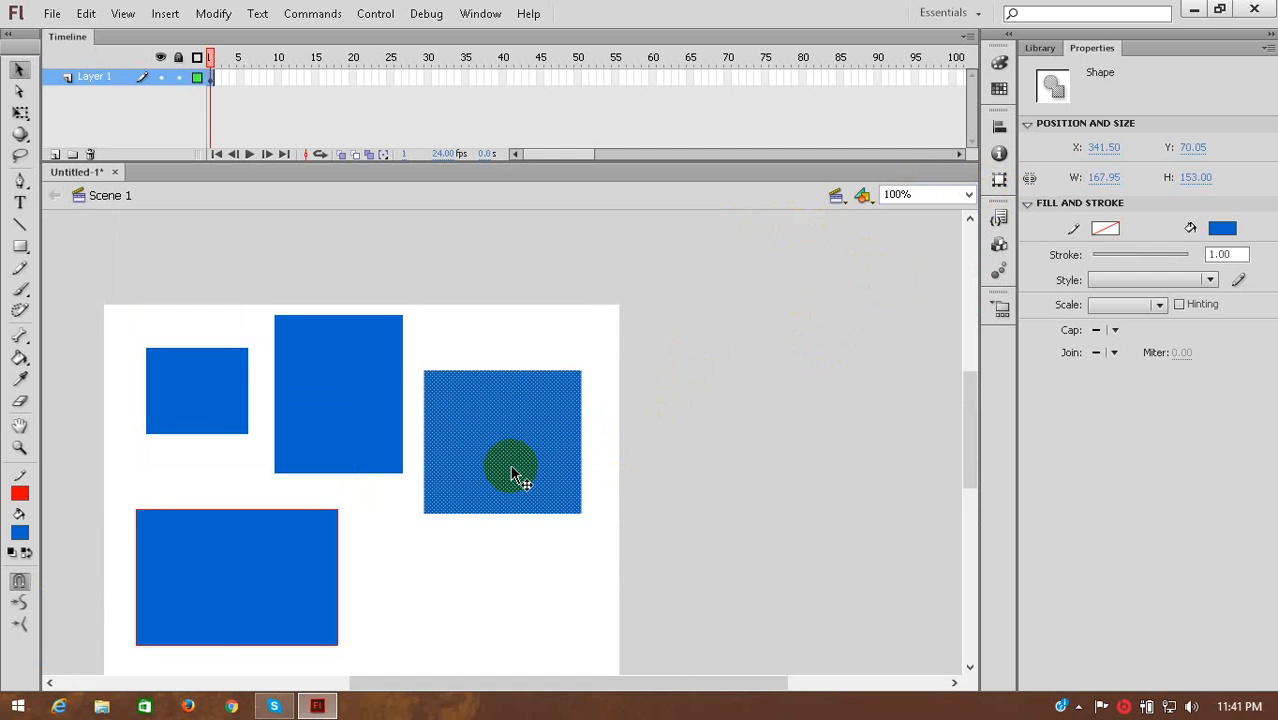
Fit the whole stage in view at 122% and compare the Fit in Window and Show Frame options.
key(ctrl+2)
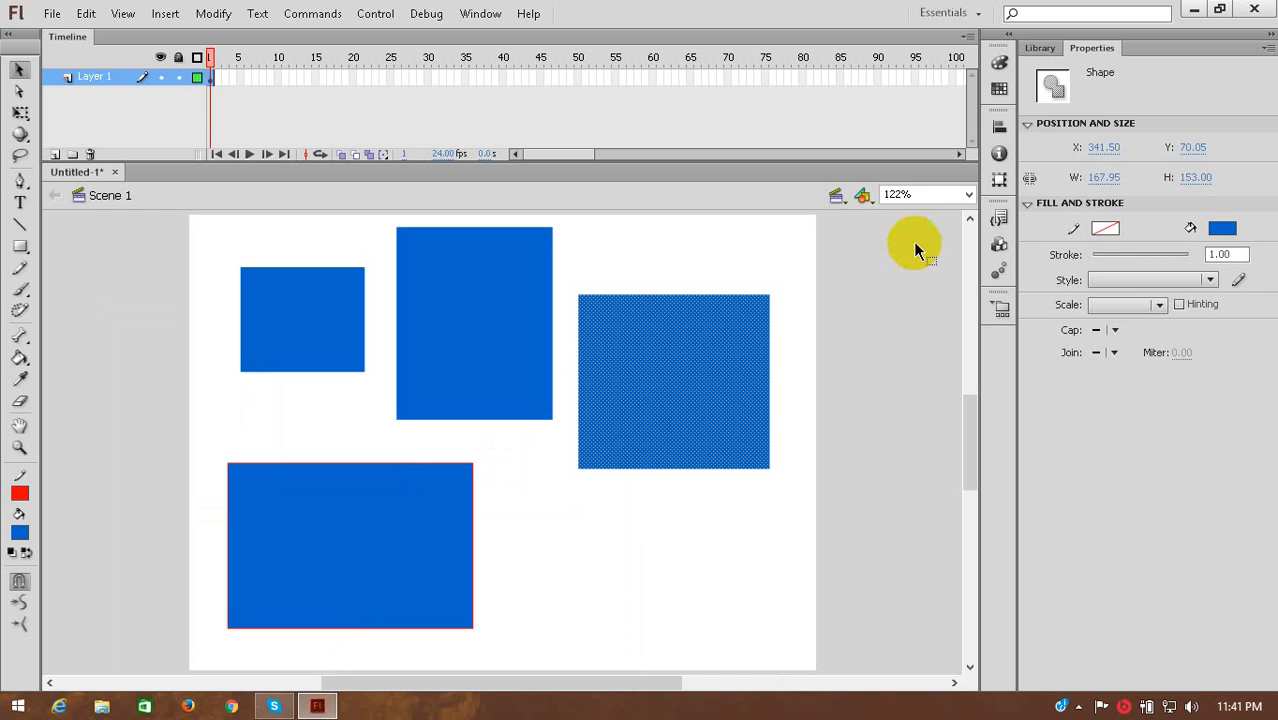
click(968, 197)
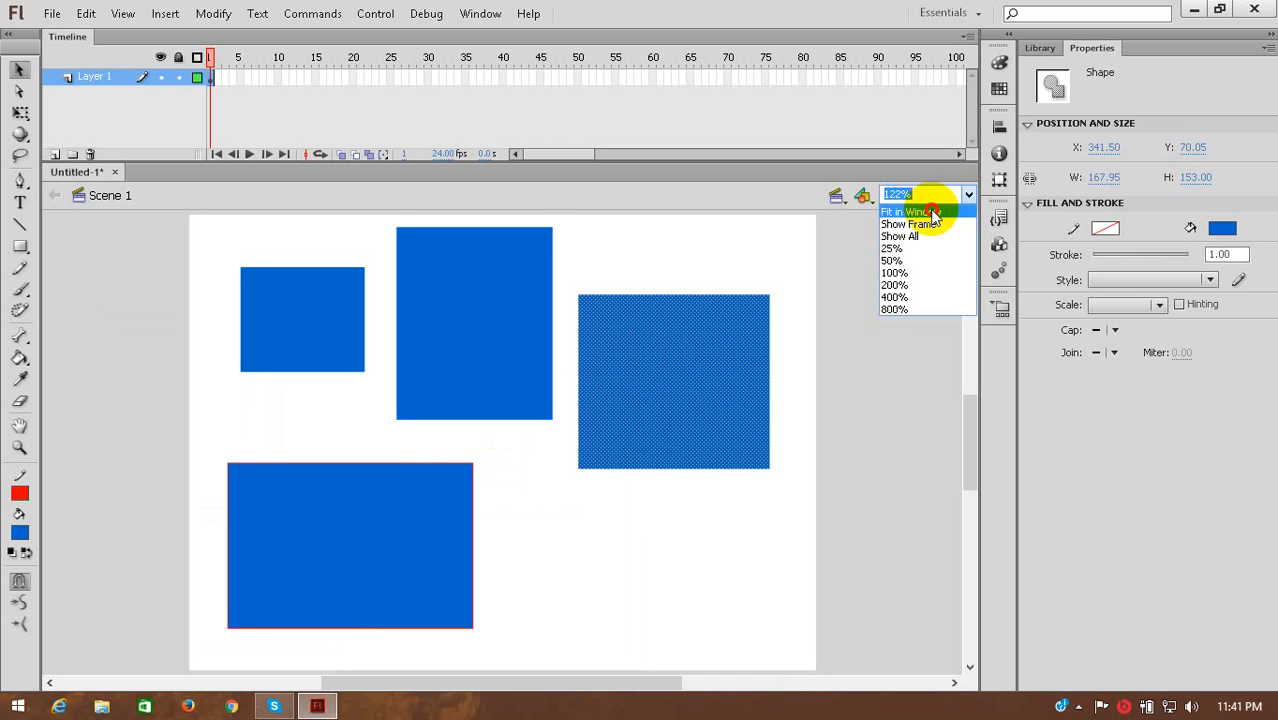
click(932, 213)
click(966, 196)
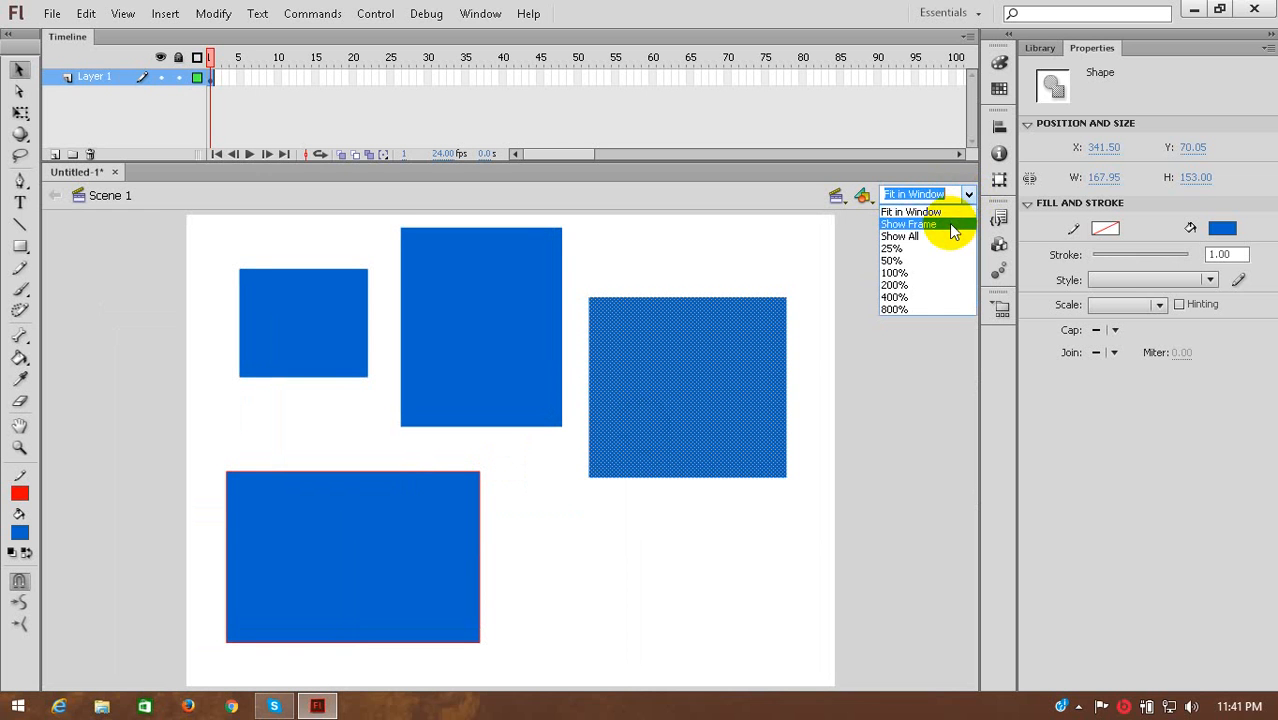
click(910, 224)
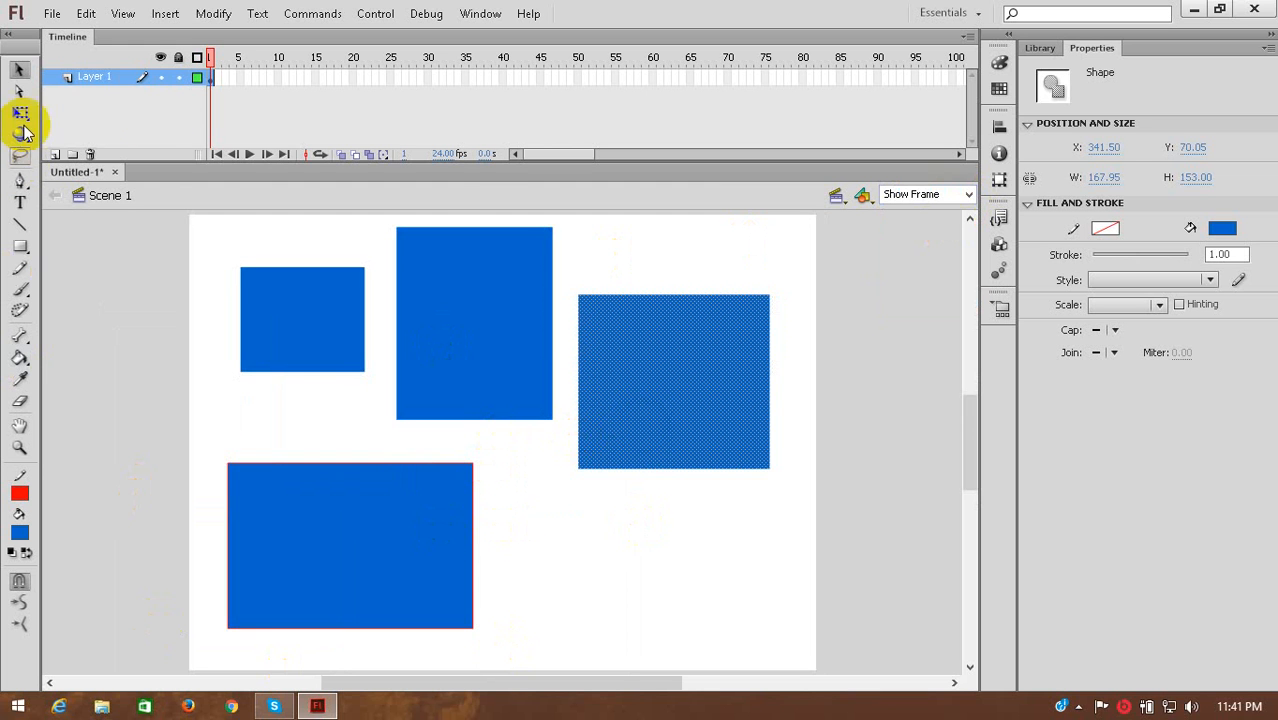
Align the tops of the two larger upper rectangles, moving the tall one to about Y 17 and the right one to about X 363, Y 17.
click(472, 342)
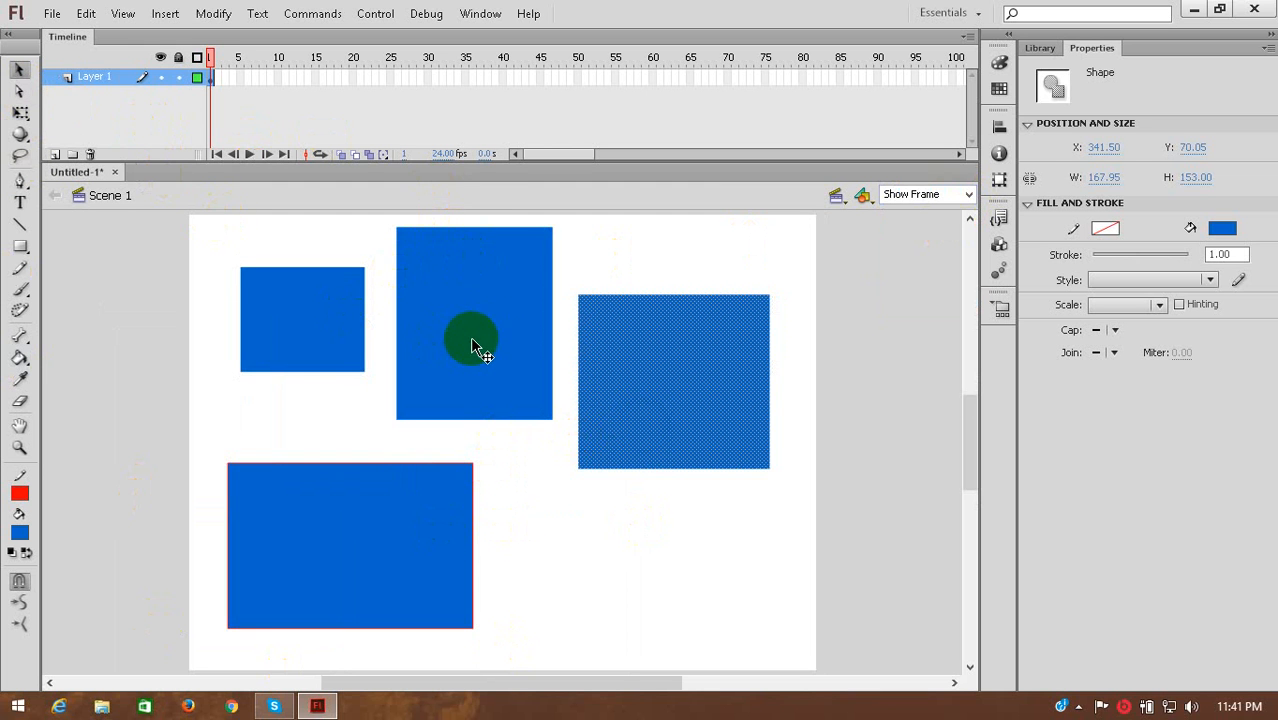
mouse_move(494, 346)
mouse_down()
mouse_move(502, 362)
mouse_move(494, 353)
mouse_up()
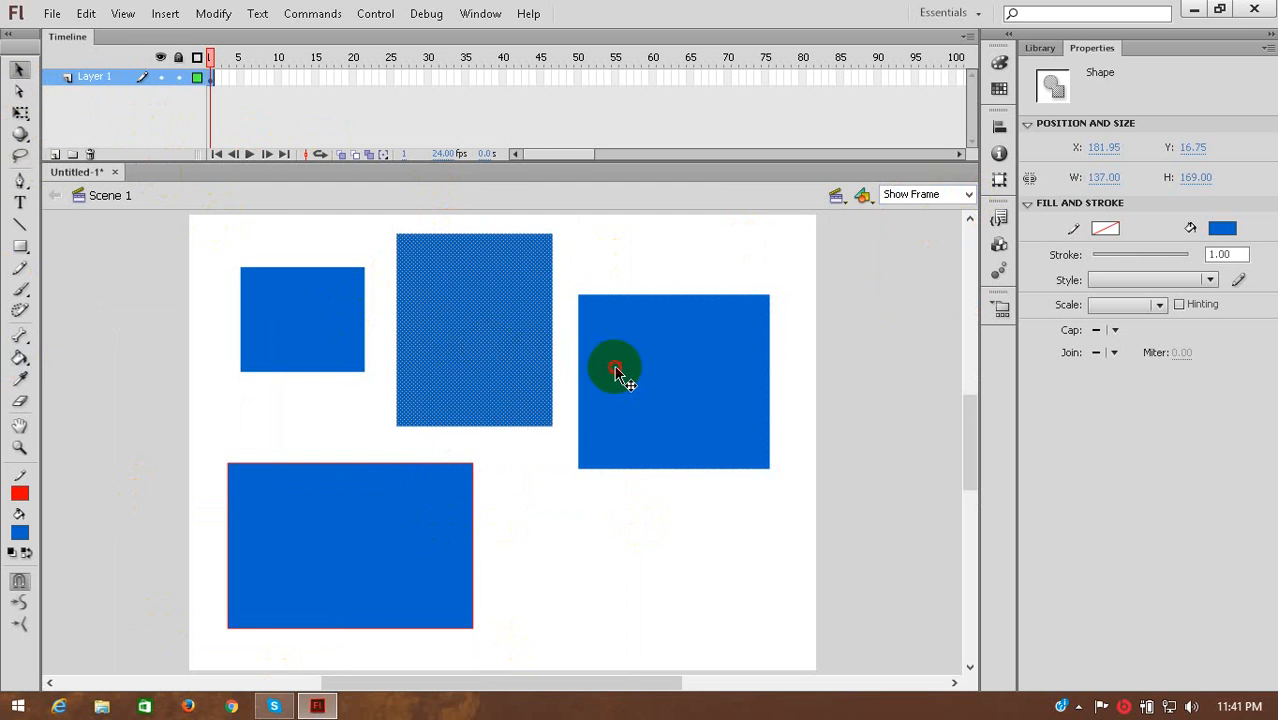
drag(619, 365, 670, 314)
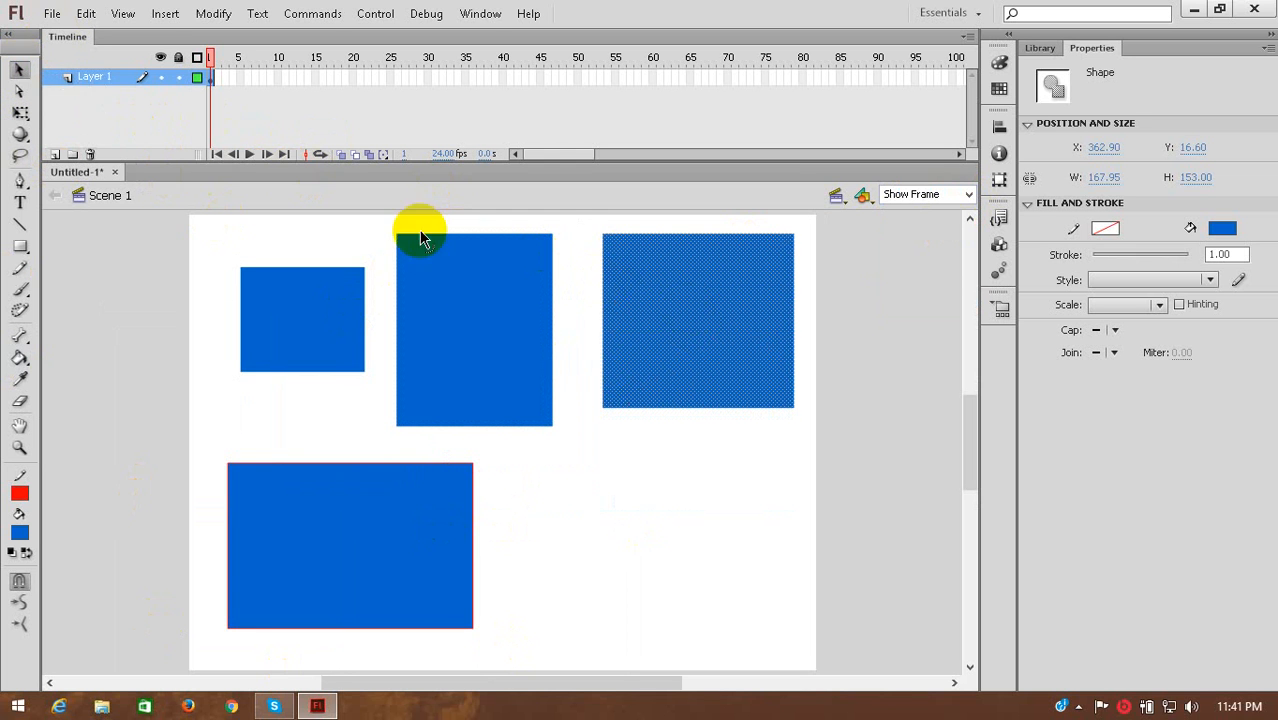
Shift the tall rectangle slightly and pull the wide rectangle's blue fill off its red outline, past the stage's left edge.
drag(435, 292, 456, 308)
drag(392, 565, 720, 568)
drag(633, 521, 240, 495)
Stack the right rectangle under the tall one at about X 211, Y 224, and lay the small one over the tall one at about X 249, Y 81.
drag(503, 380, 496, 491)
drag(504, 489, 538, 352)
drag(659, 352, 485, 586)
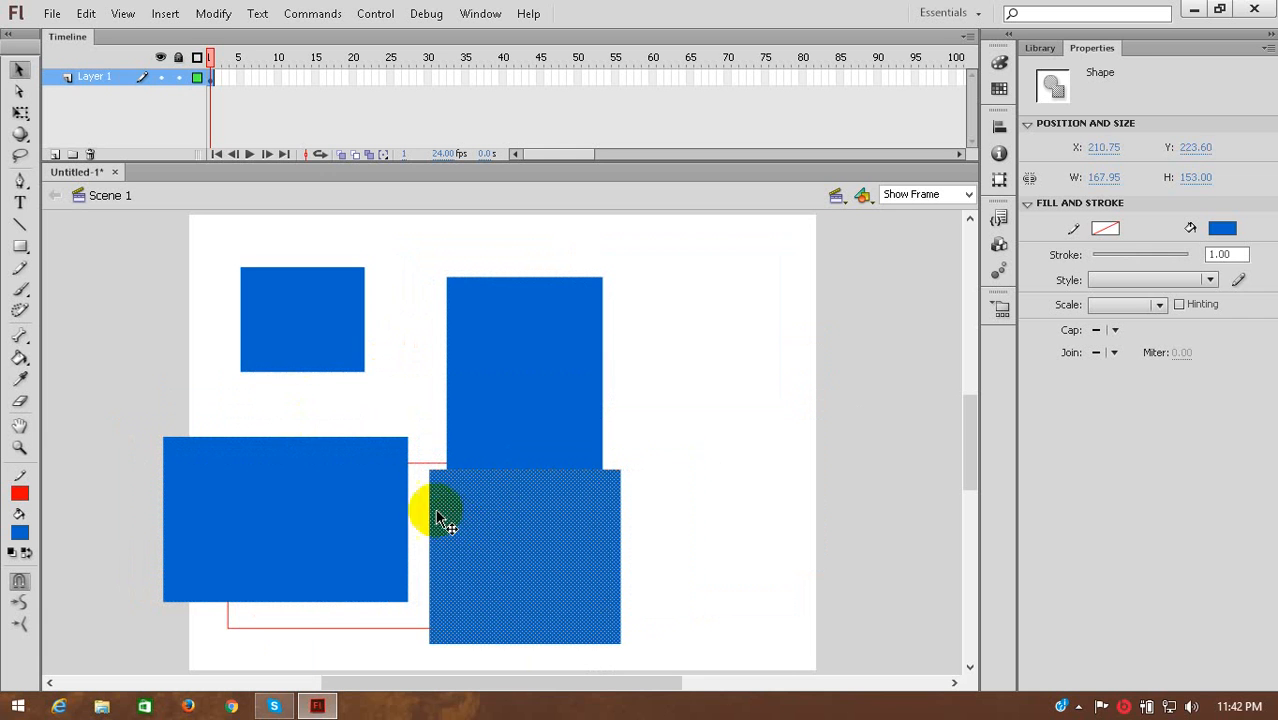
drag(303, 342, 533, 383)
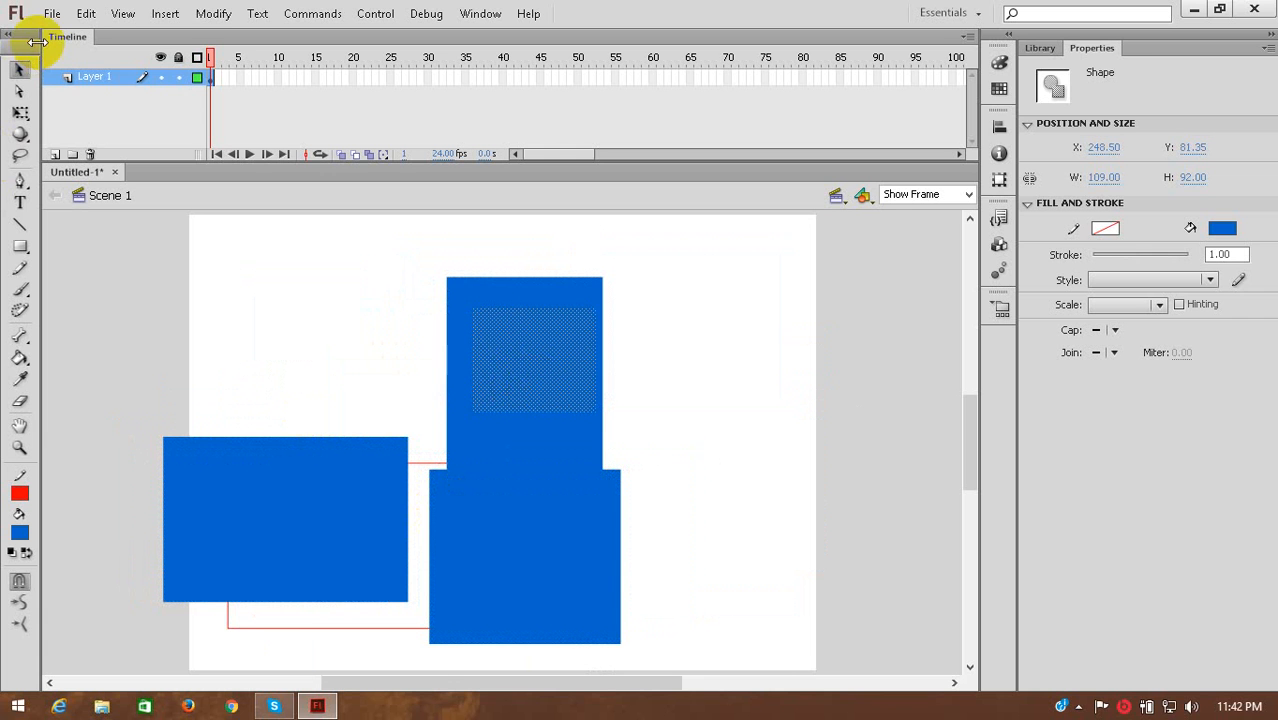
Reshape the wide blue fill with the Subselection tool, moving its upper-right anchor point up and inward to form a house-like peak.
click(20, 92)
drag(337, 348, 499, 534)
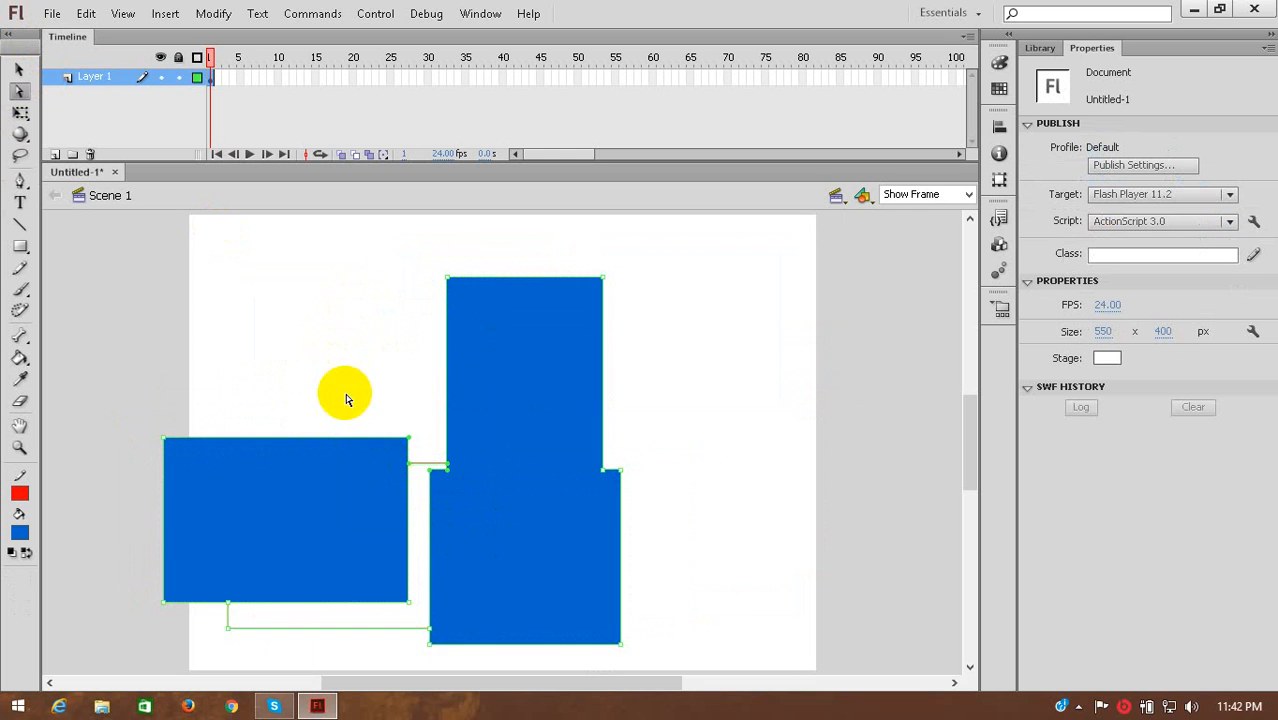
drag(546, 378, 519, 268)
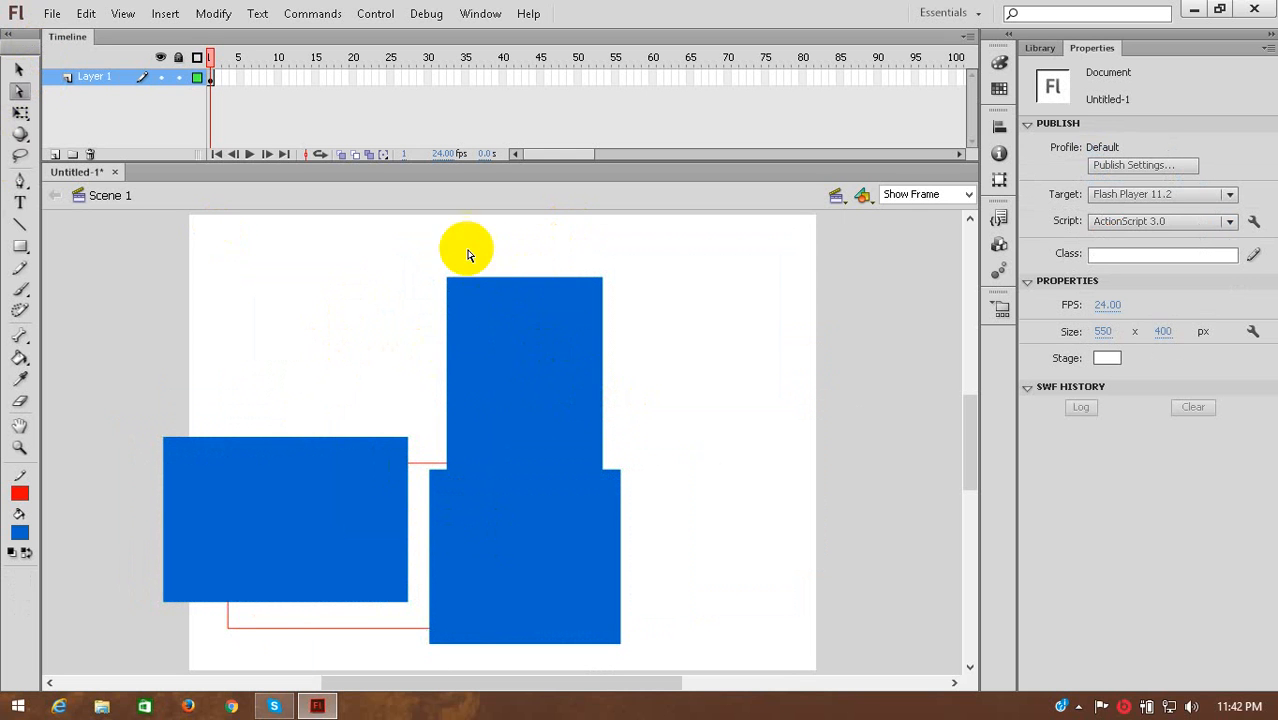
click(342, 476)
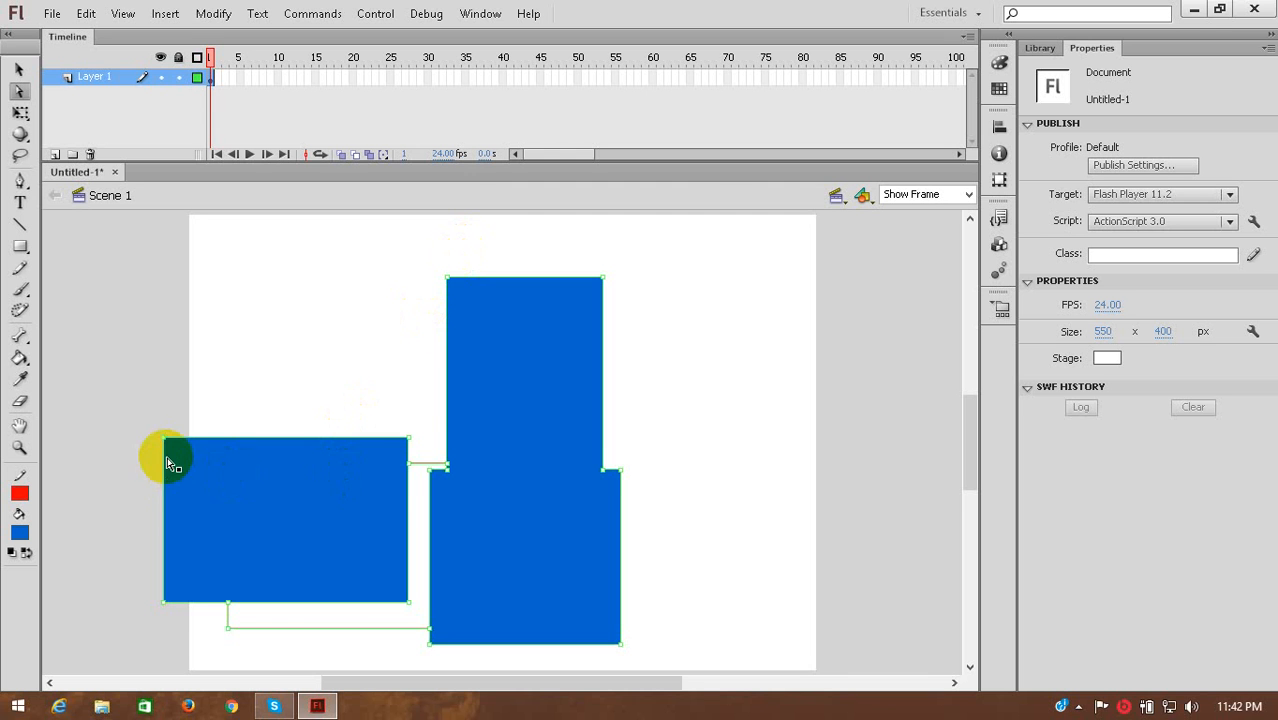
click(359, 456)
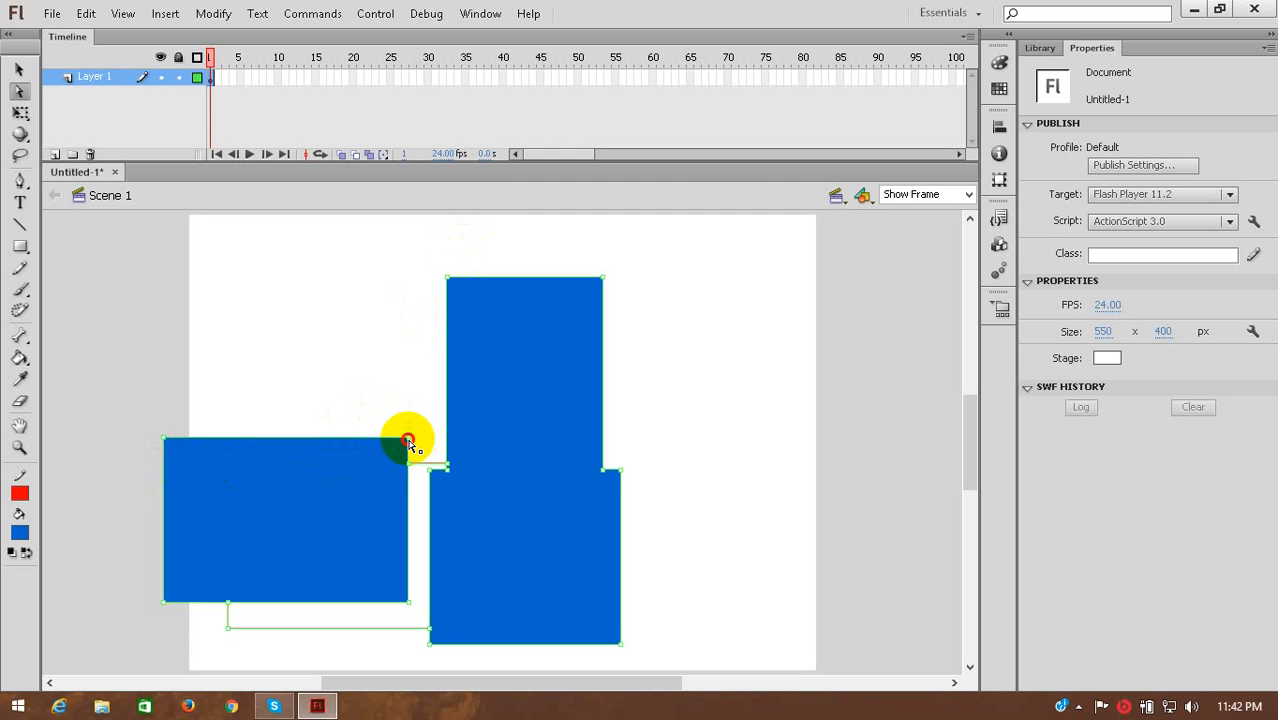
drag(408, 440, 297, 321)
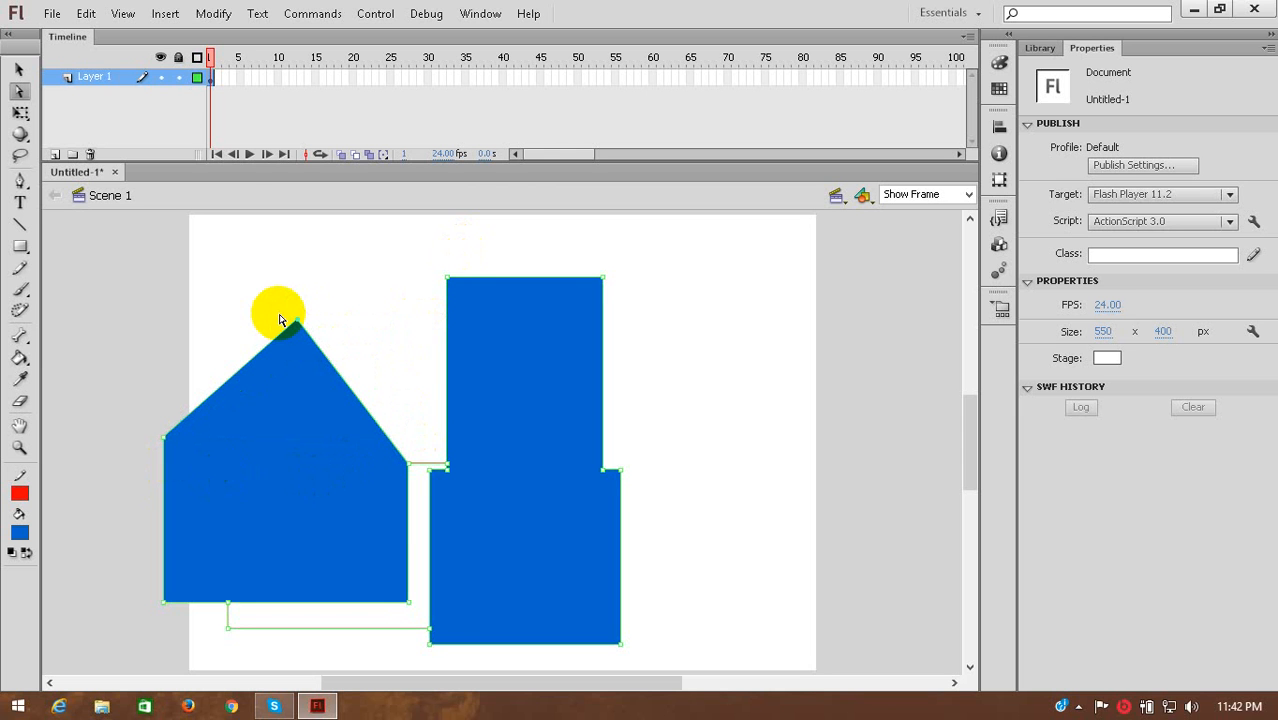
Move the peaked fill onto the tall rectangle with Free Transform and scale it to about 230 wide by 179 high.
click(21, 113)
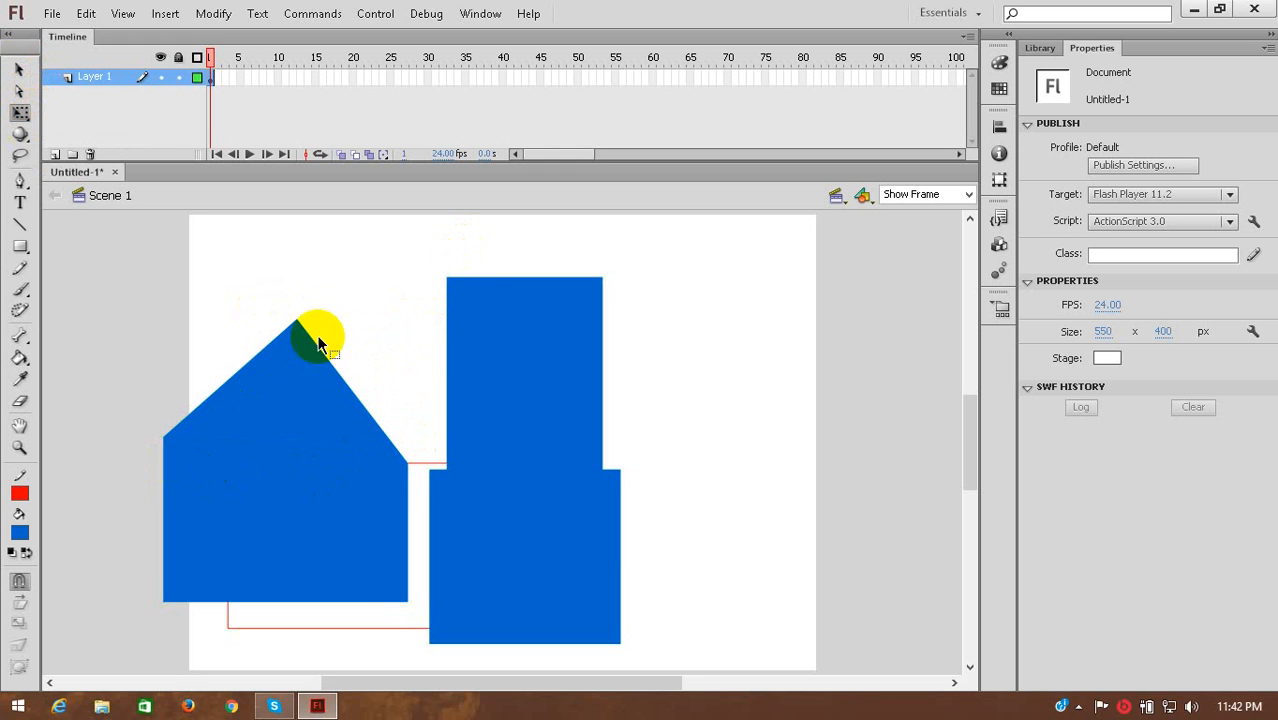
drag(320, 528, 397, 452)
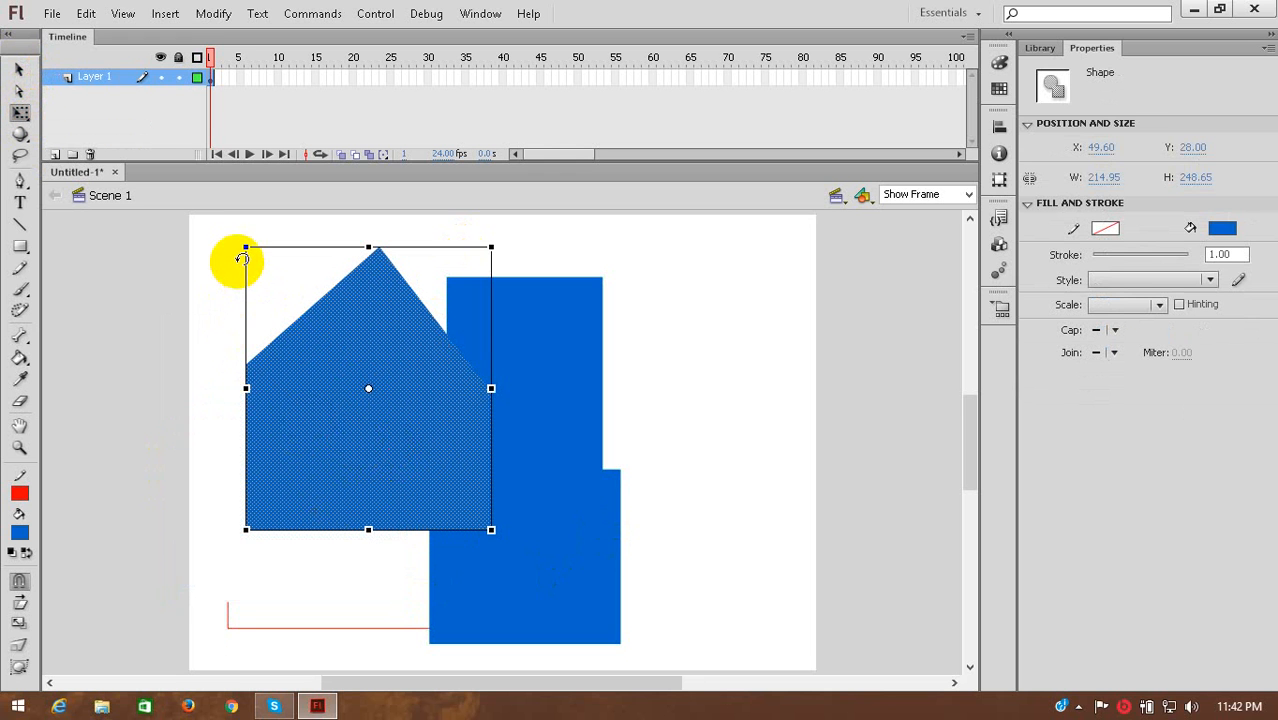
drag(242, 245, 228, 325)
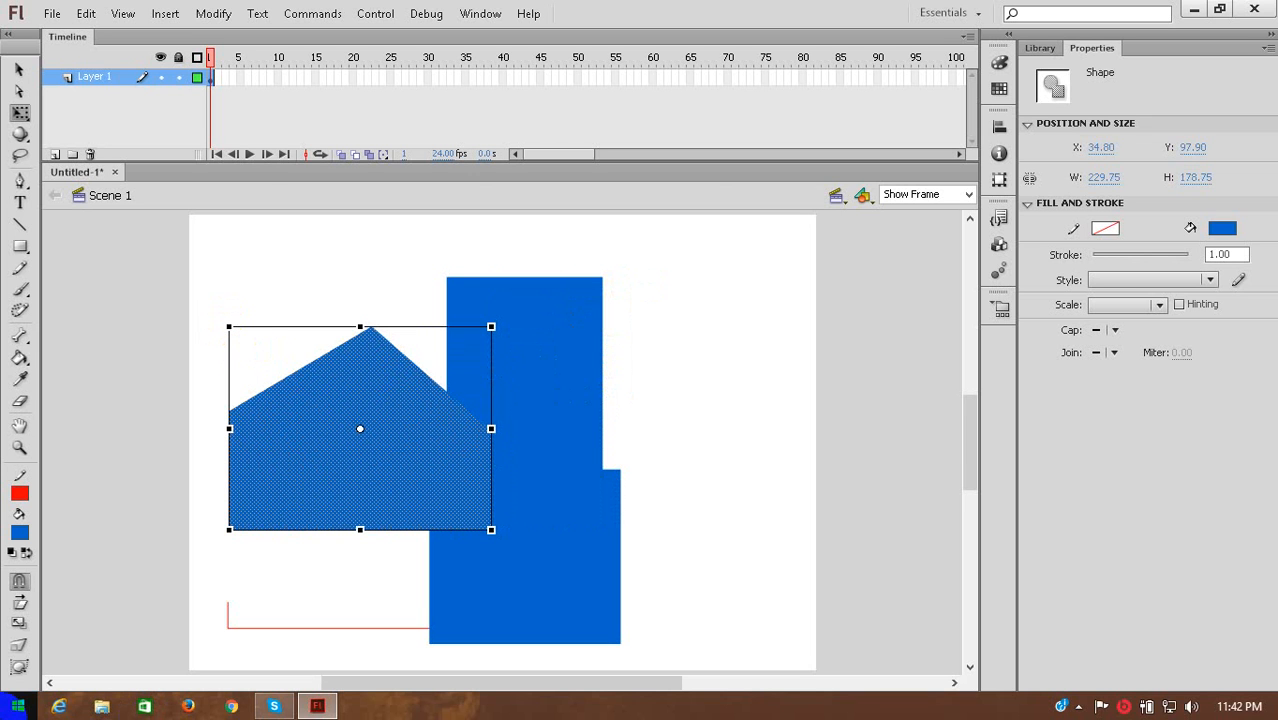
Pan the stage with the Hand tool and magnify the peaked shape to 486% with the Zoom tool.
click(20, 160)
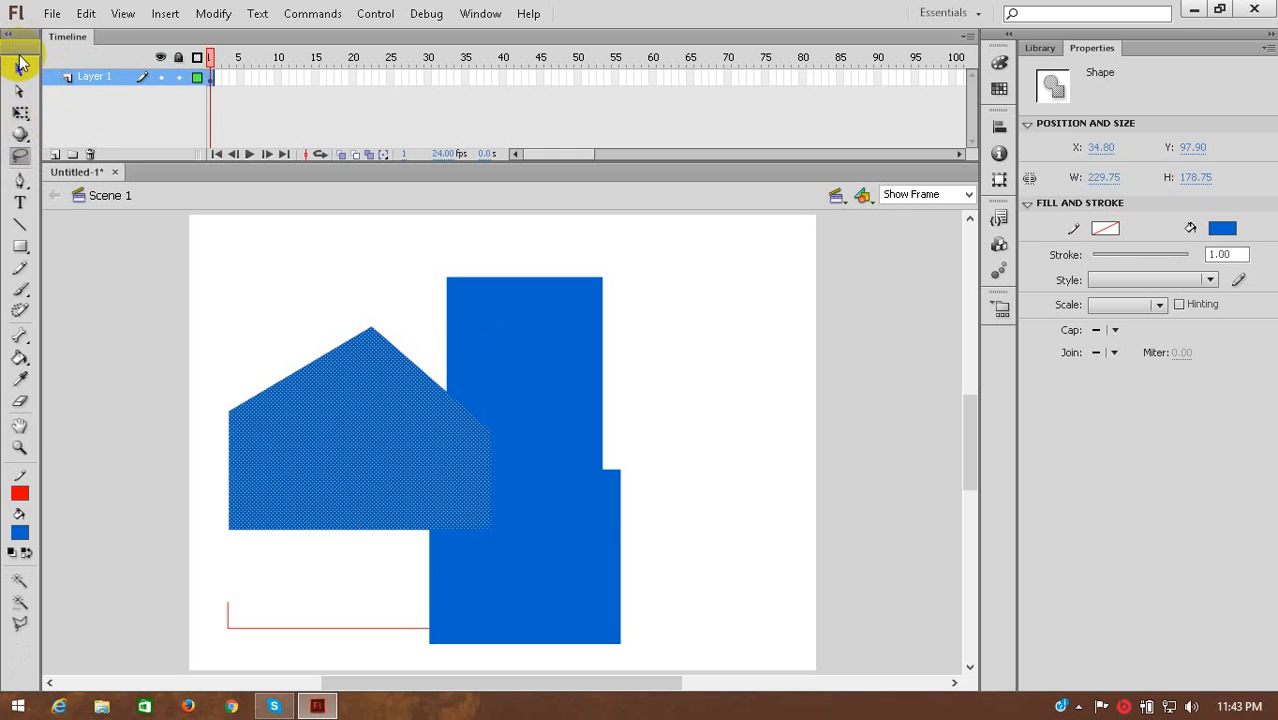
click(21, 427)
mouse_move(473, 440)
mouse_down()
mouse_move(745, 440)
mouse_move(365, 354)
mouse_move(345, 399)
mouse_move(490, 401)
mouse_up()
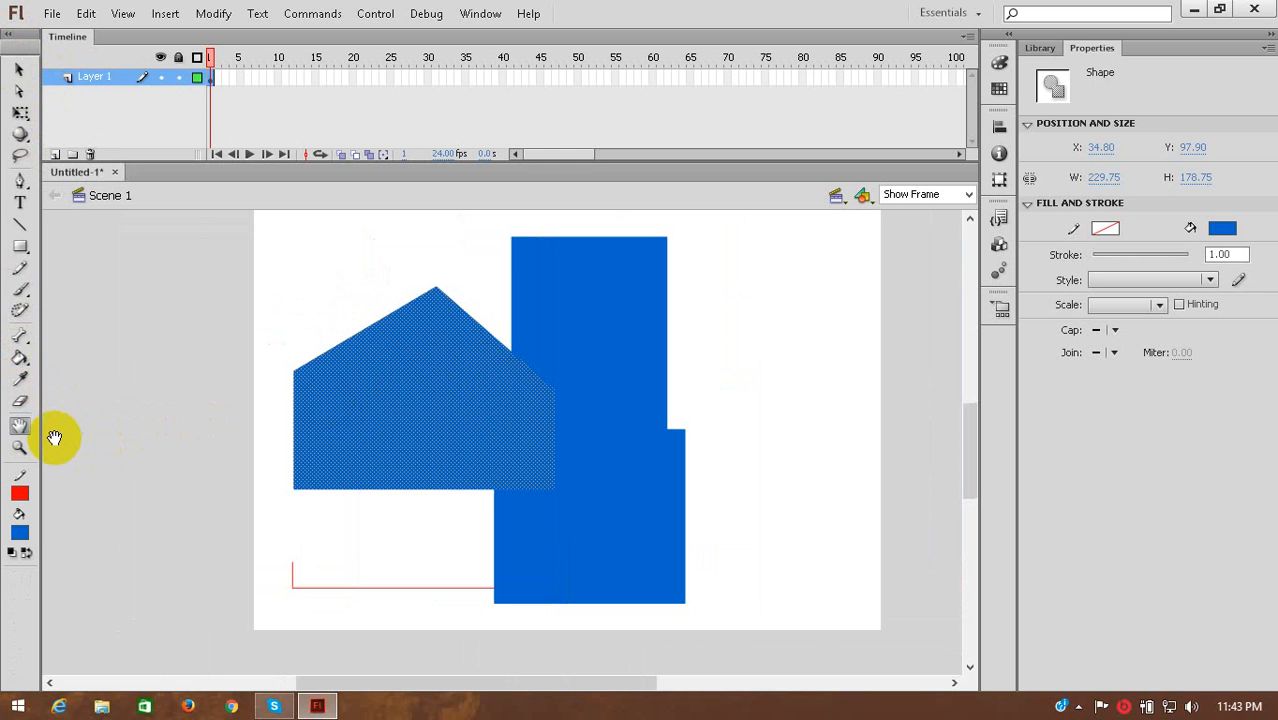
click(19, 448)
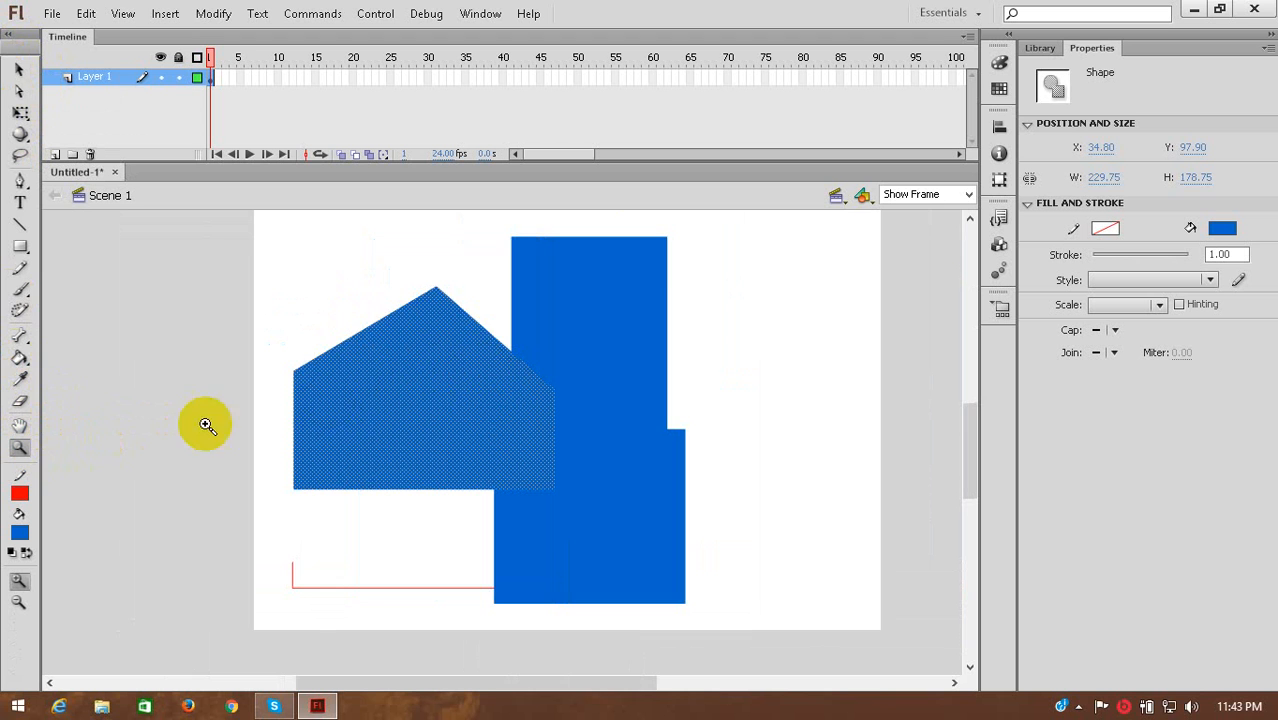
click(267, 421)
click(873, 437)
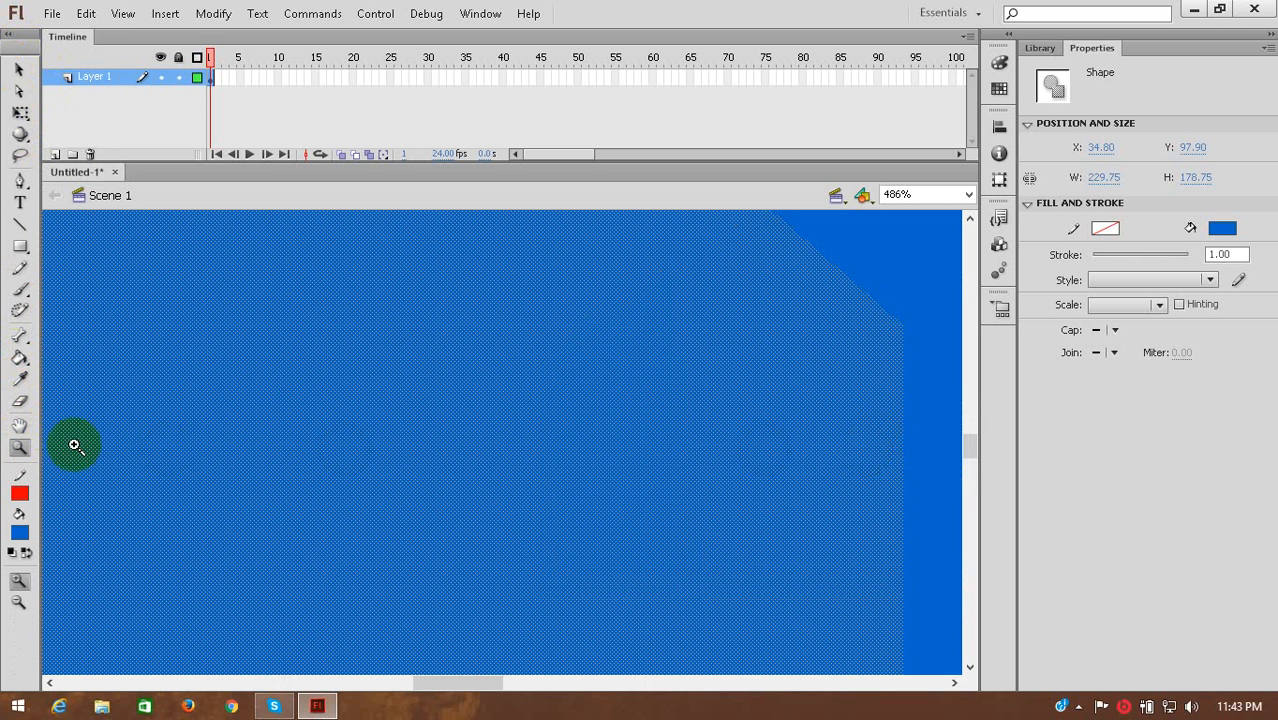
Pan across the magnified artwork to the lower edge of the peaked shape and the red line beneath it.
click(19, 426)
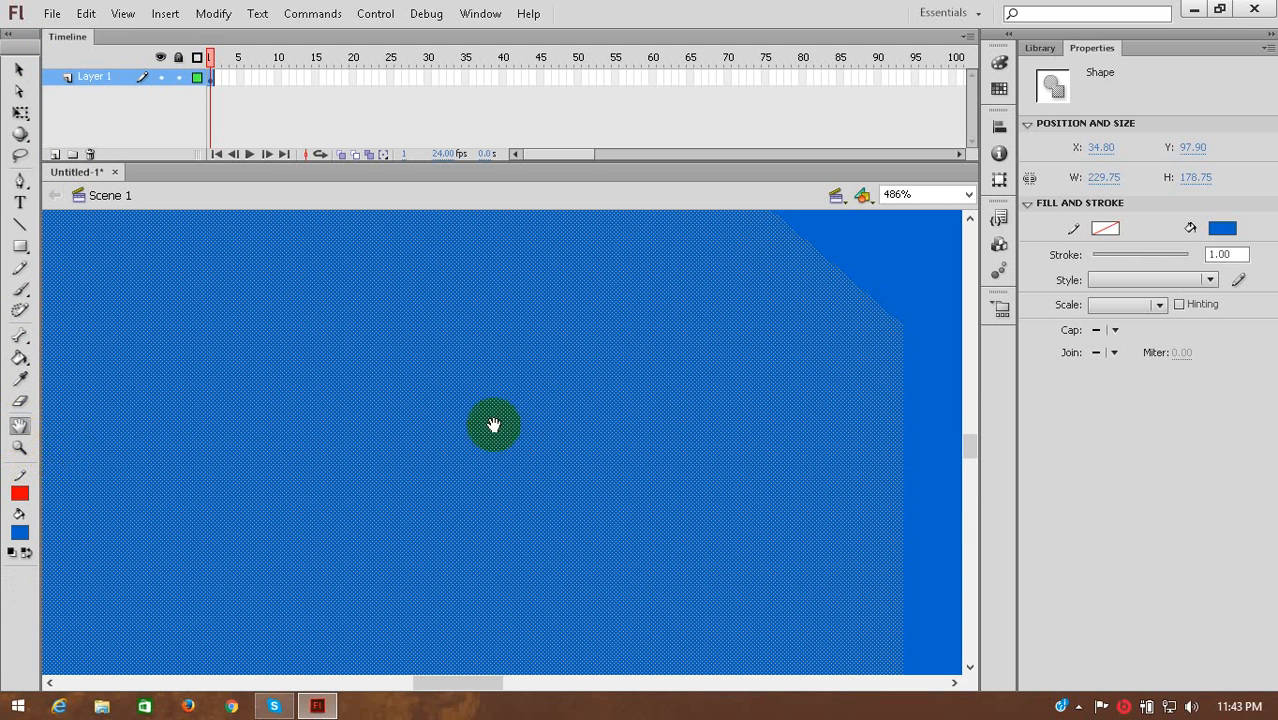
drag(493, 422, 185, 433)
drag(373, 449, 423, 384)
scroll(423, 384, down, 6)
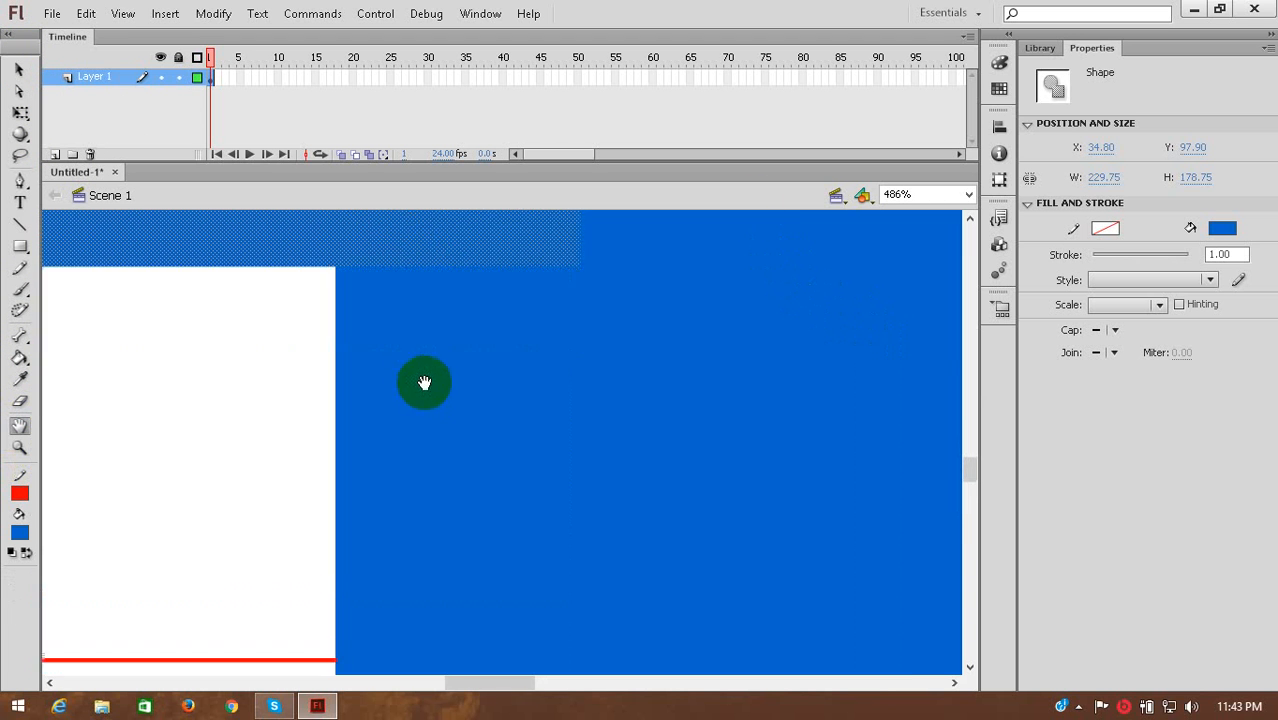
View the stage at the 50% and 200% presets, finishing with a custom magnification of 150%.
click(968, 194)
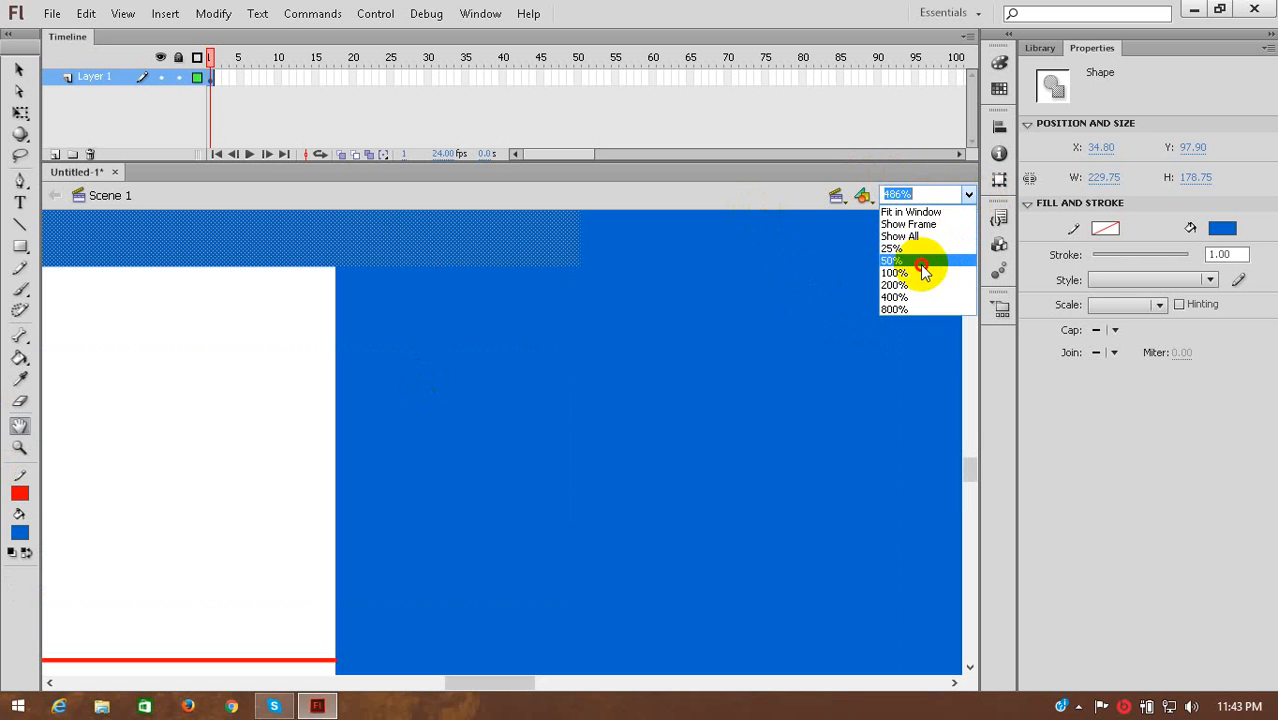
click(920, 262)
click(968, 194)
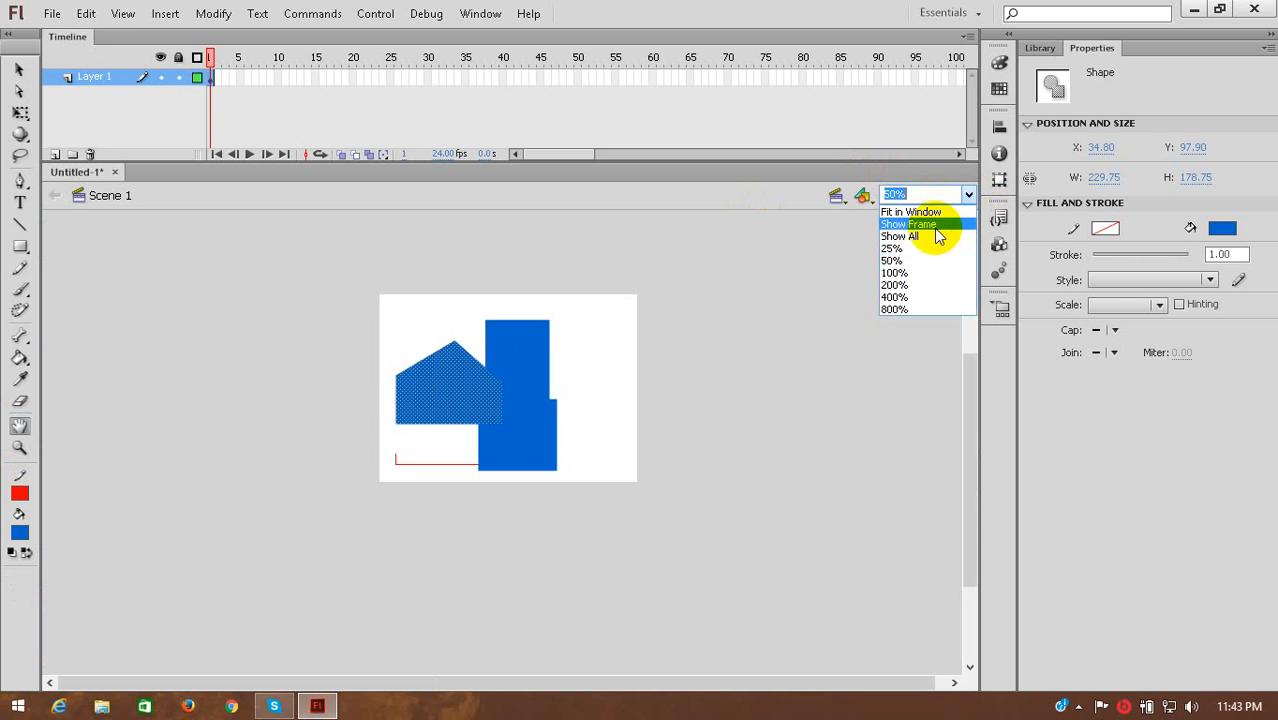
click(909, 284)
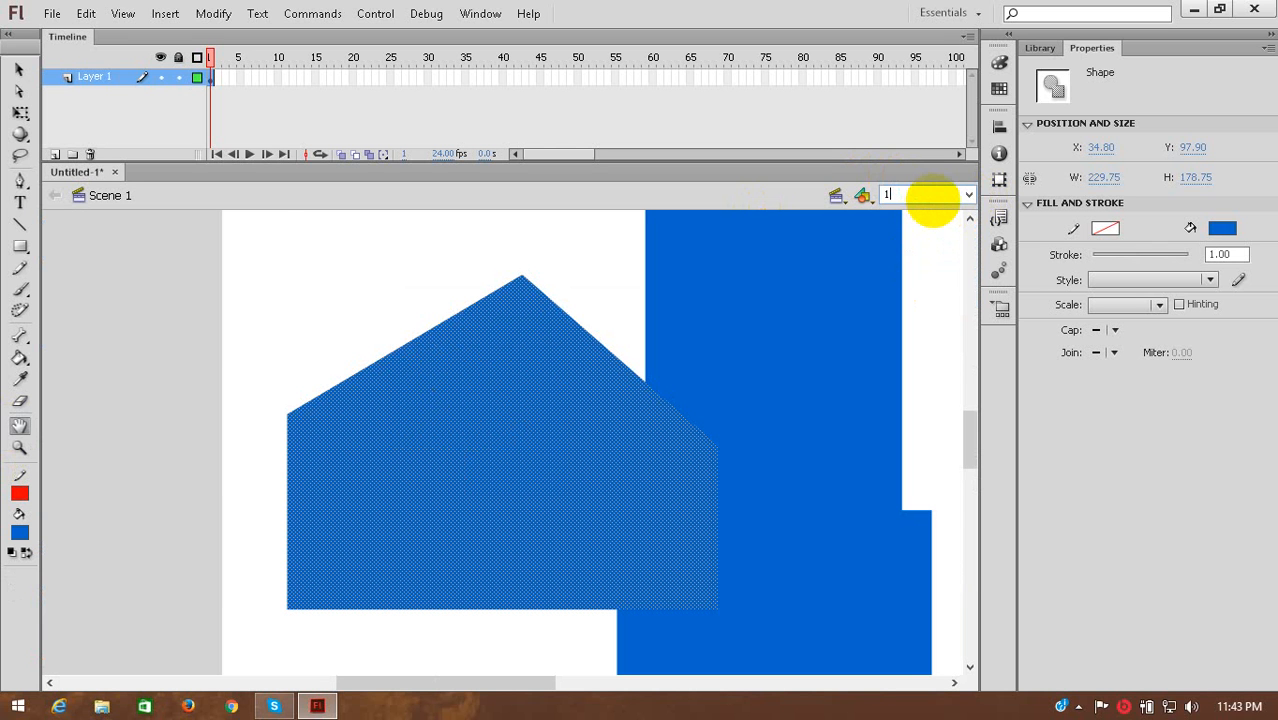
key(Return)
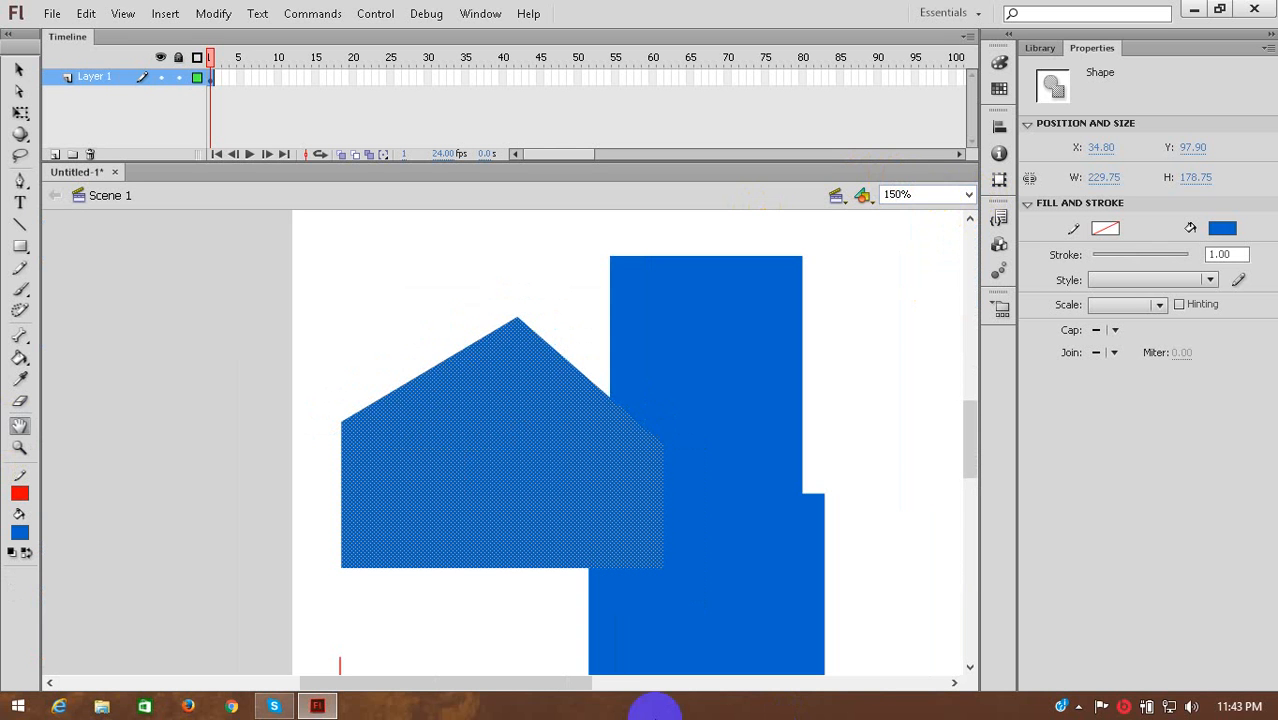
Compare the Fit in Window and Show All view options, scrolling vertically over the artwork in Show All.
click(968, 194)
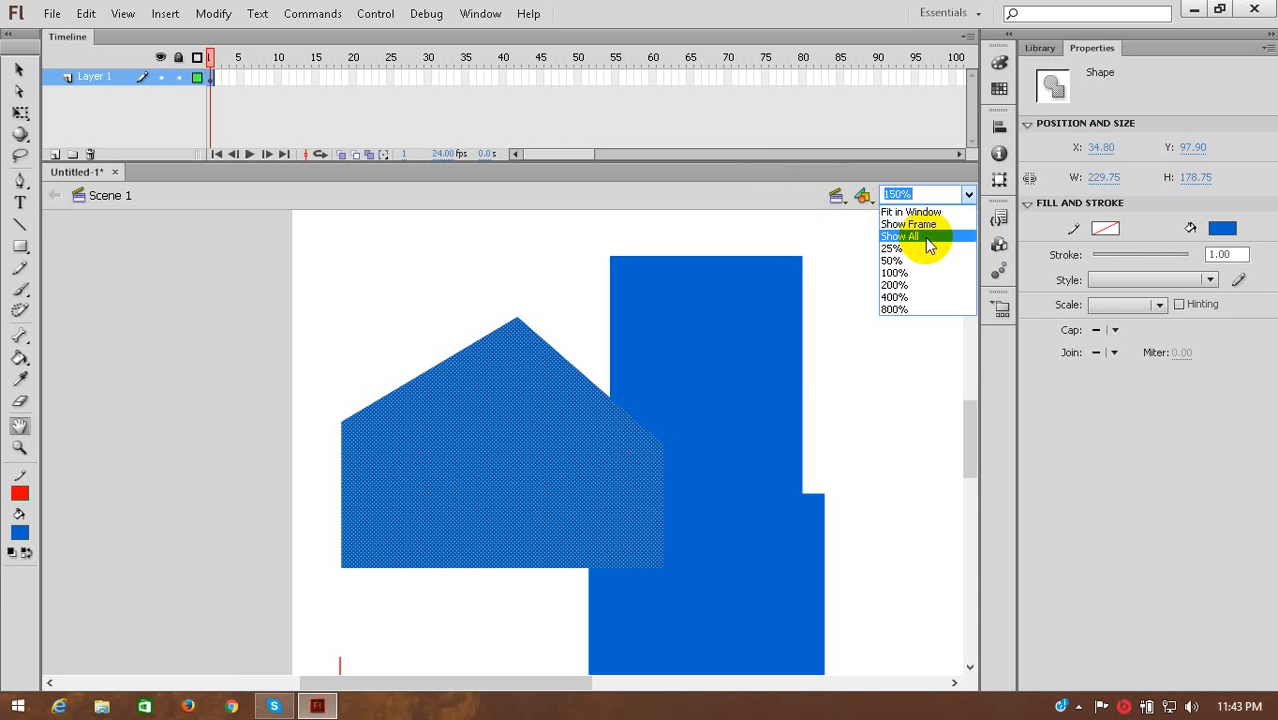
click(945, 211)
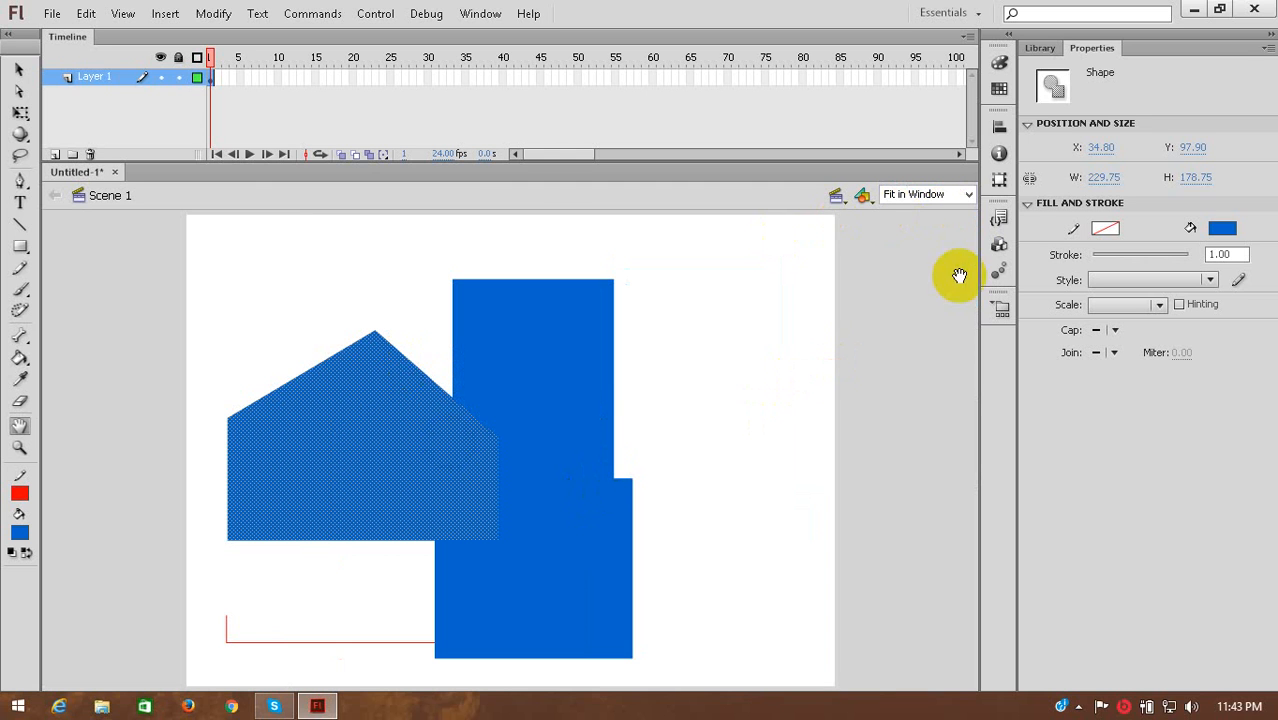
click(958, 200)
click(968, 196)
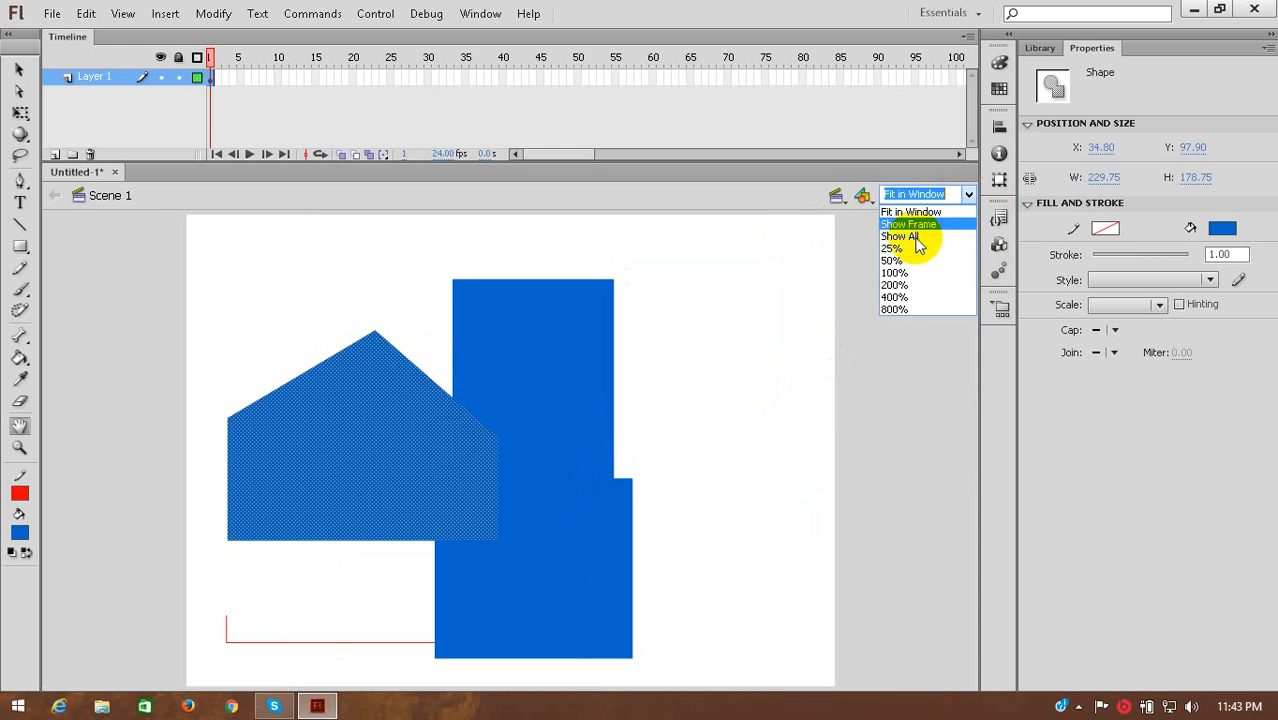
click(908, 238)
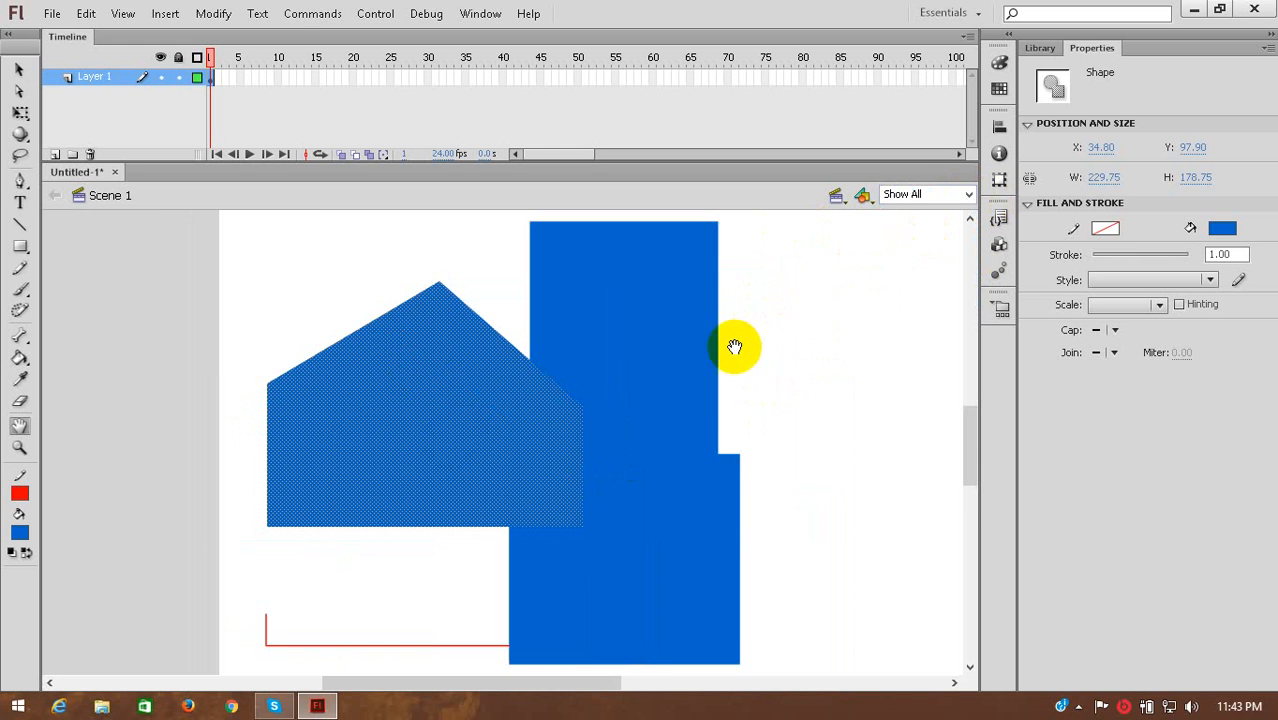
scroll(722, 371, down, 3)
scroll(722, 371, up, 8)
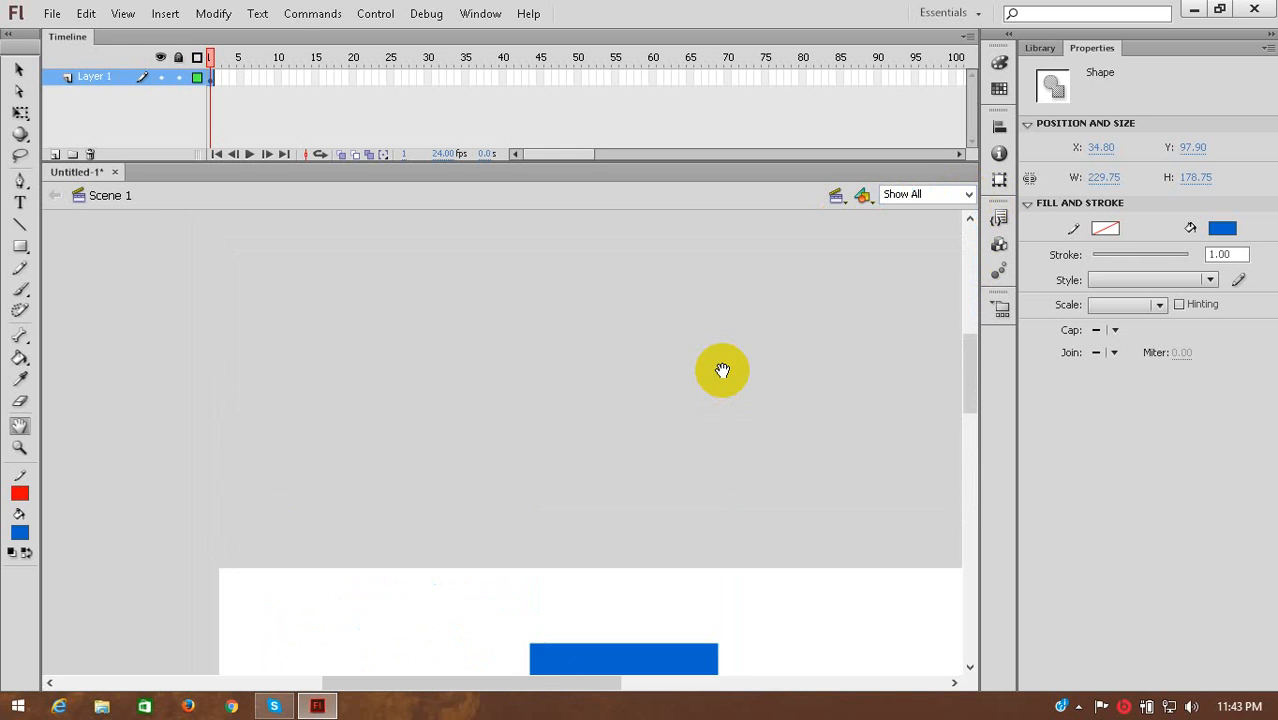
scroll(690, 441, down, 3)
scroll(671, 441, down, 4)
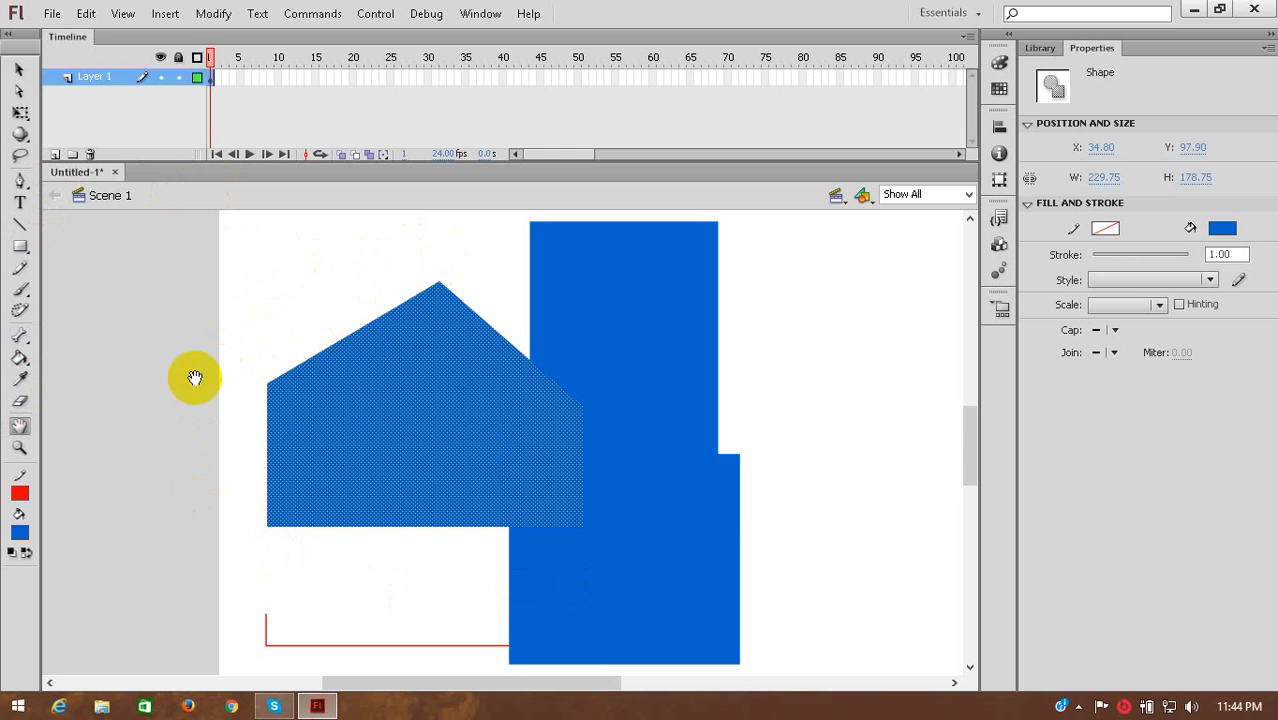
click(630, 283)
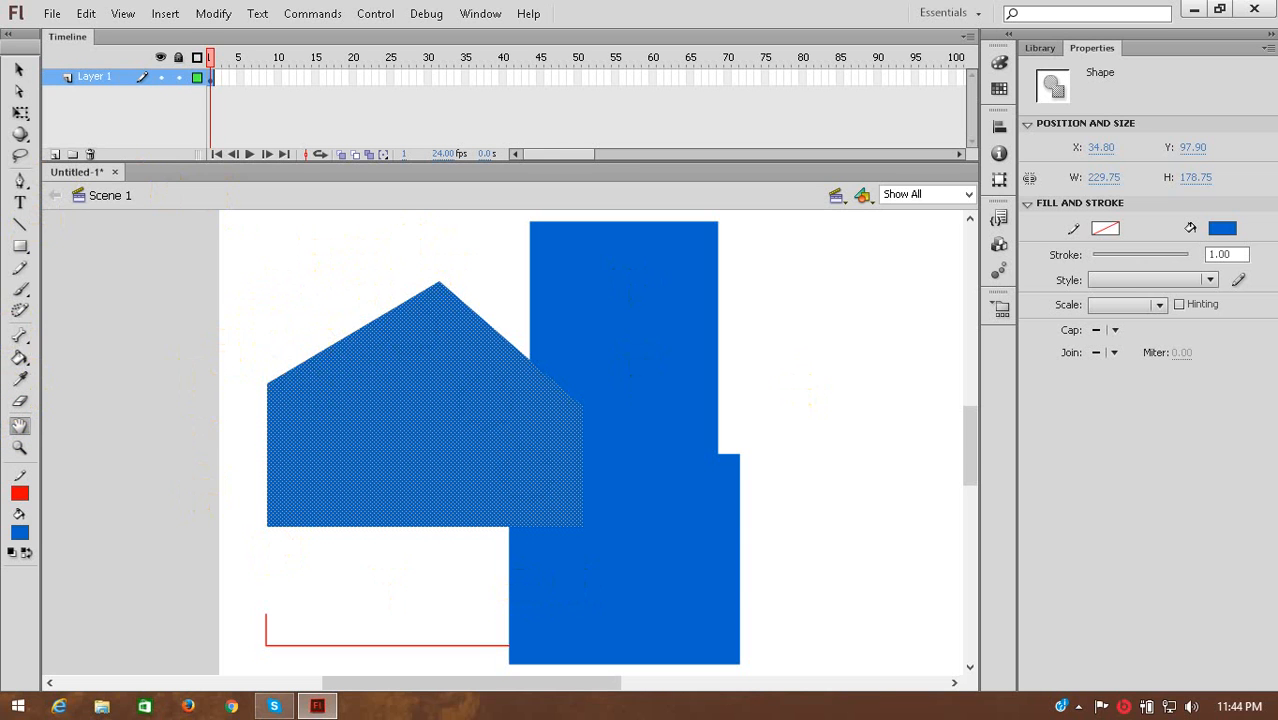